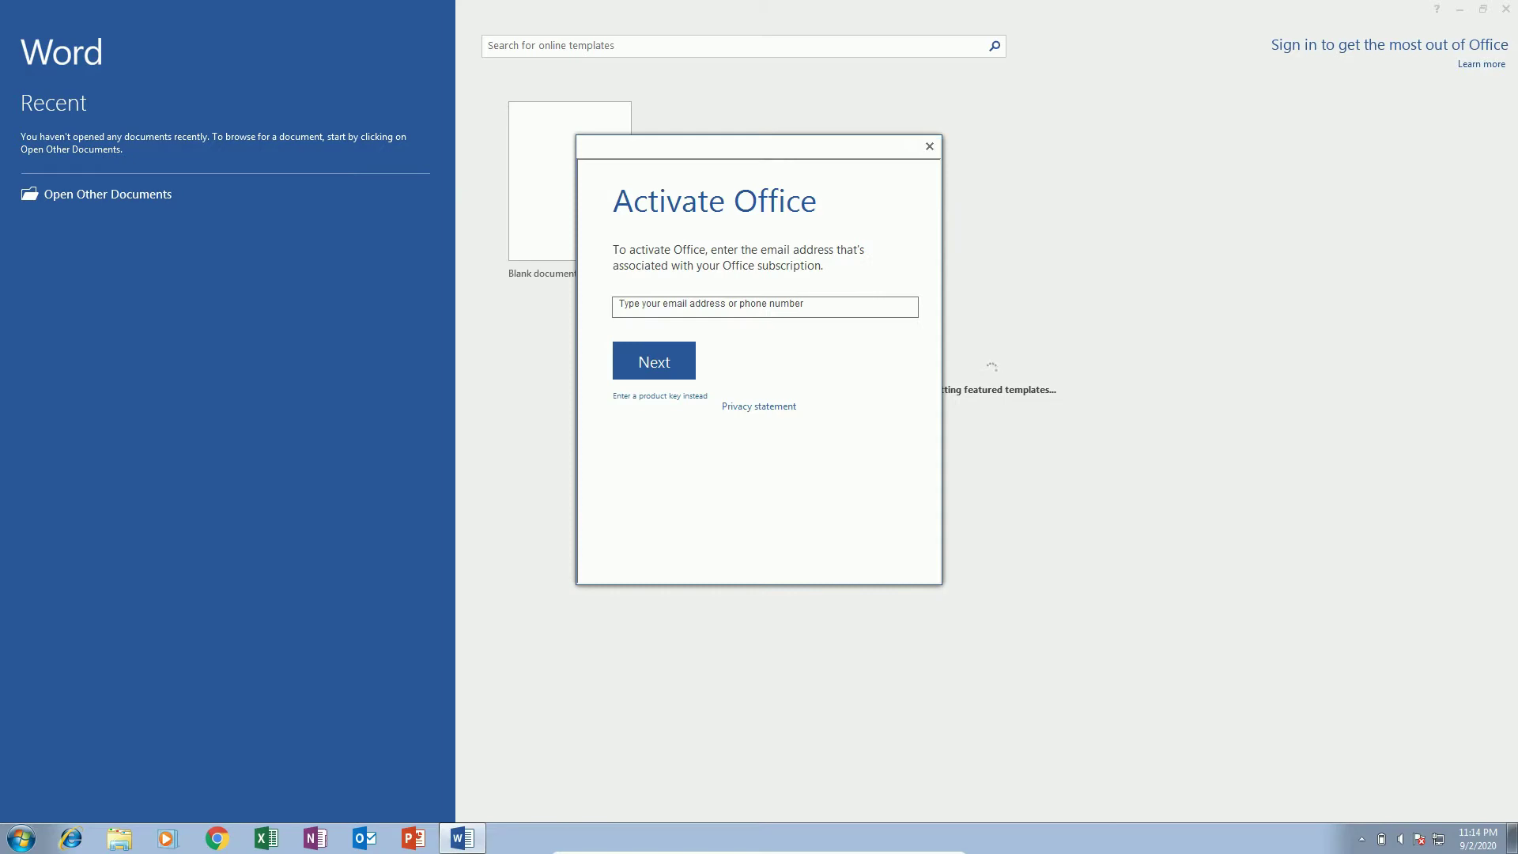
Dismiss Word's activation prompt, check the activation notice in a blank document, and close Word
{"action": "left_click", "coordinate": [930, 146]}
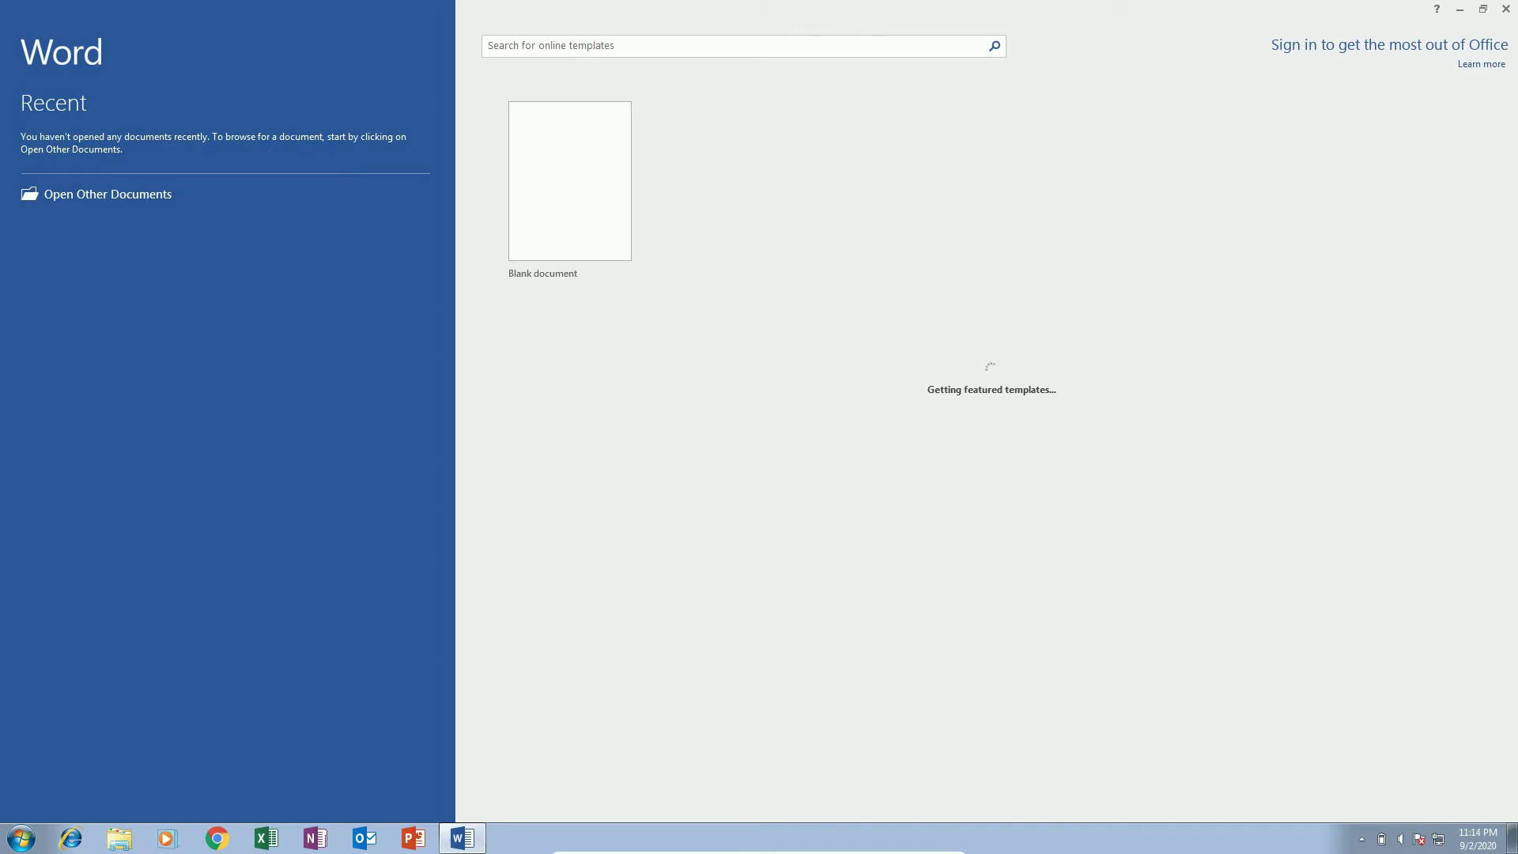
{"action": "left_click", "coordinate": [570, 192]}
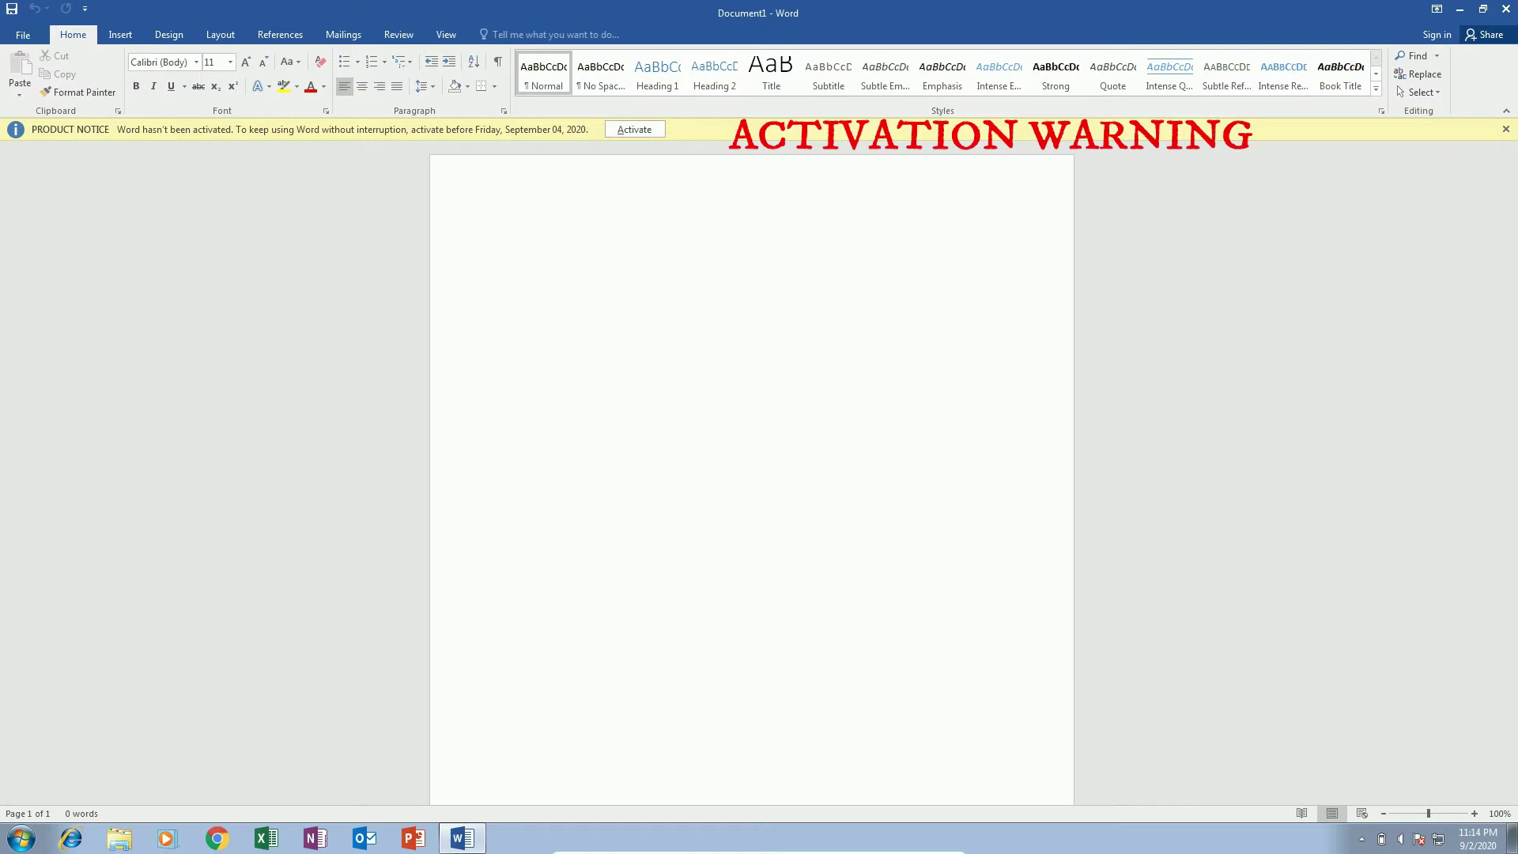
{"action": "left_click", "coordinate": [619, 131]}
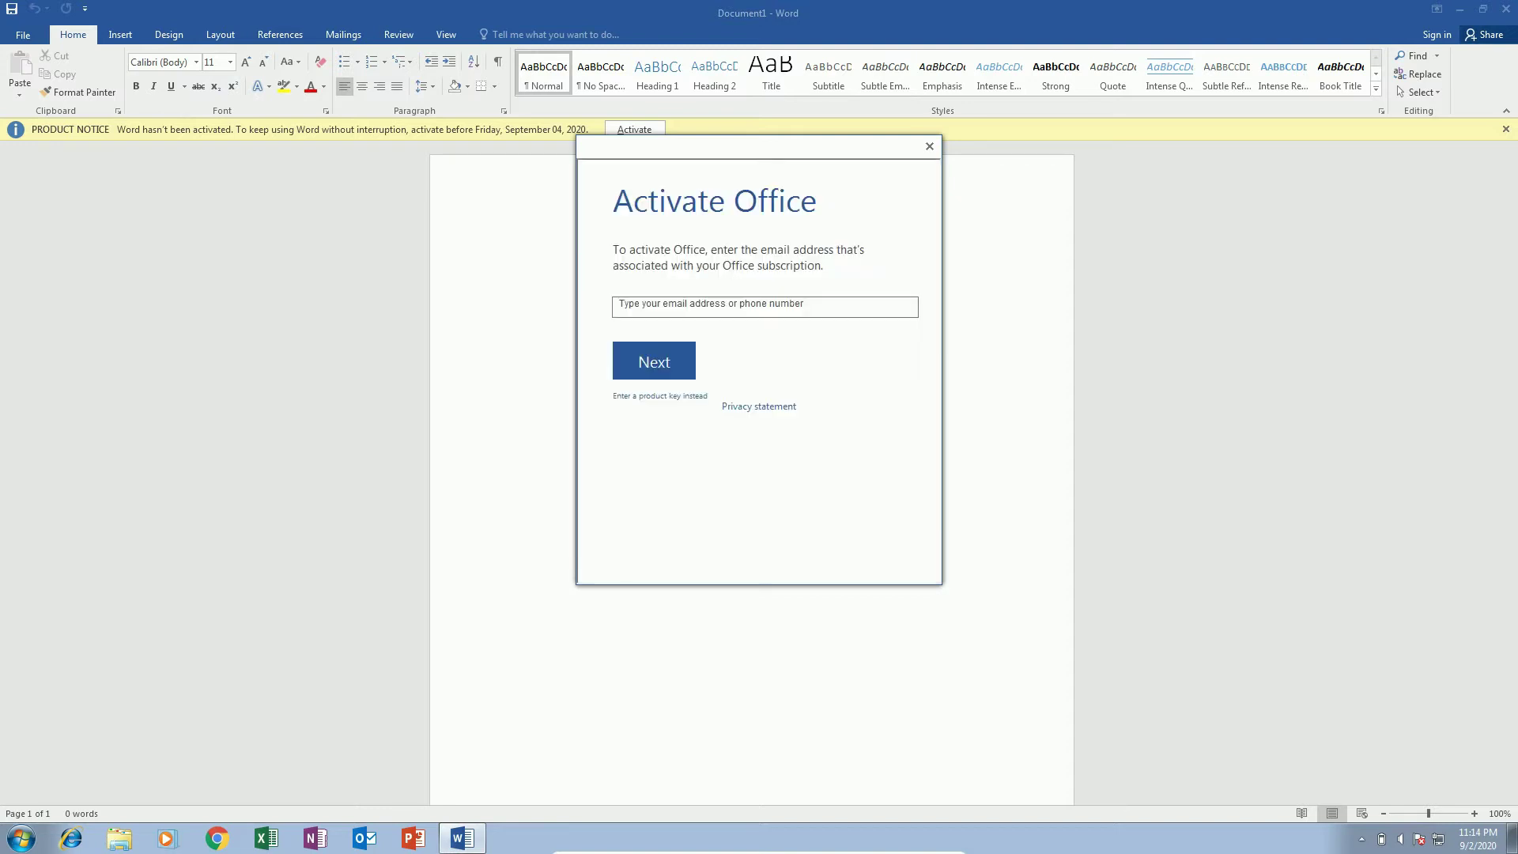
{"action": "left_click", "coordinate": [929, 146]}
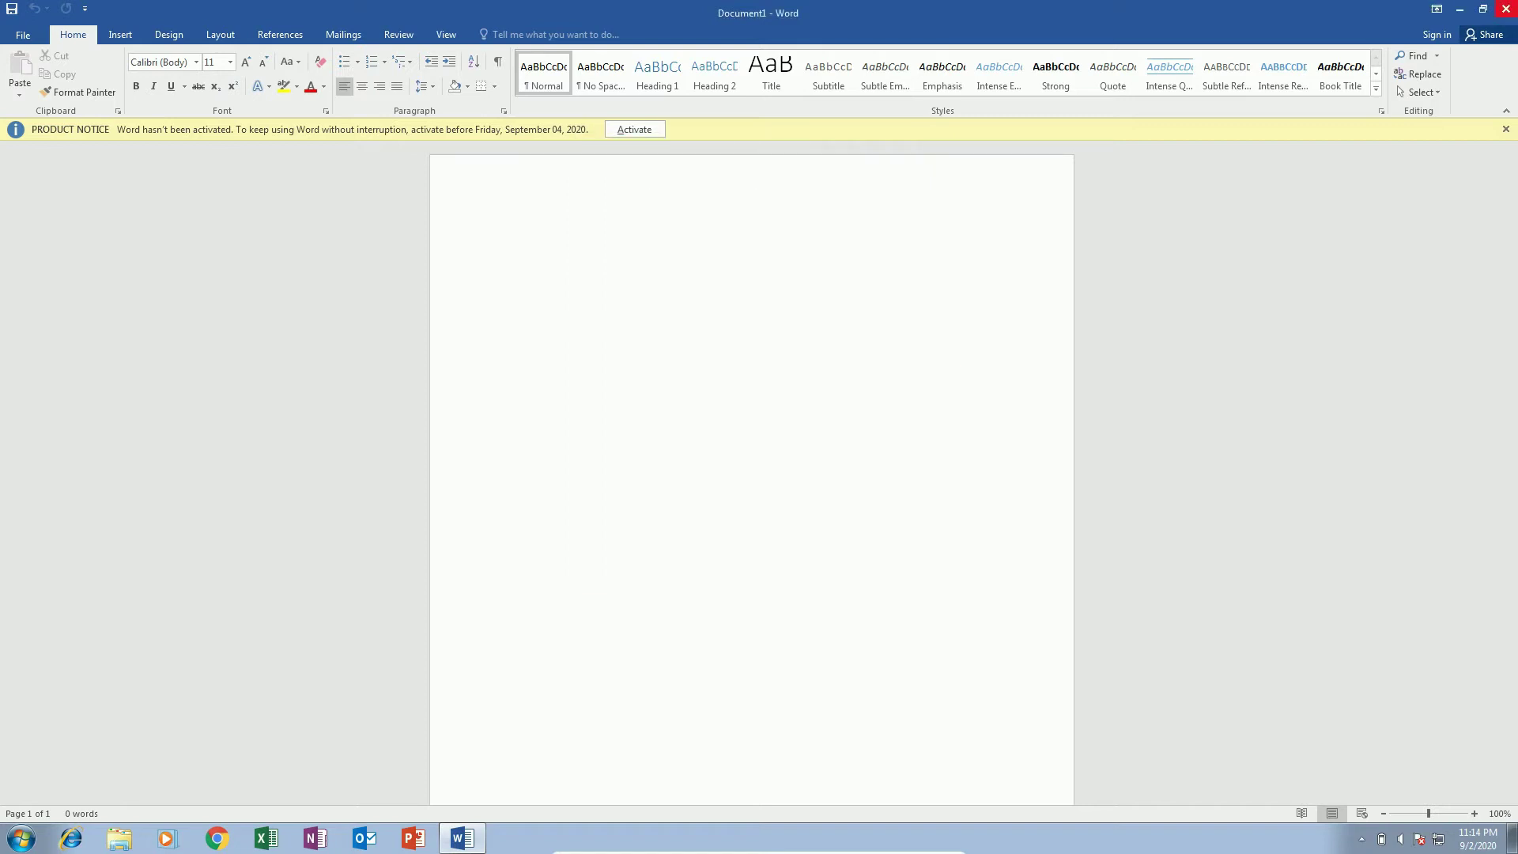
{"action": "left_click", "coordinate": [1505, 8]}
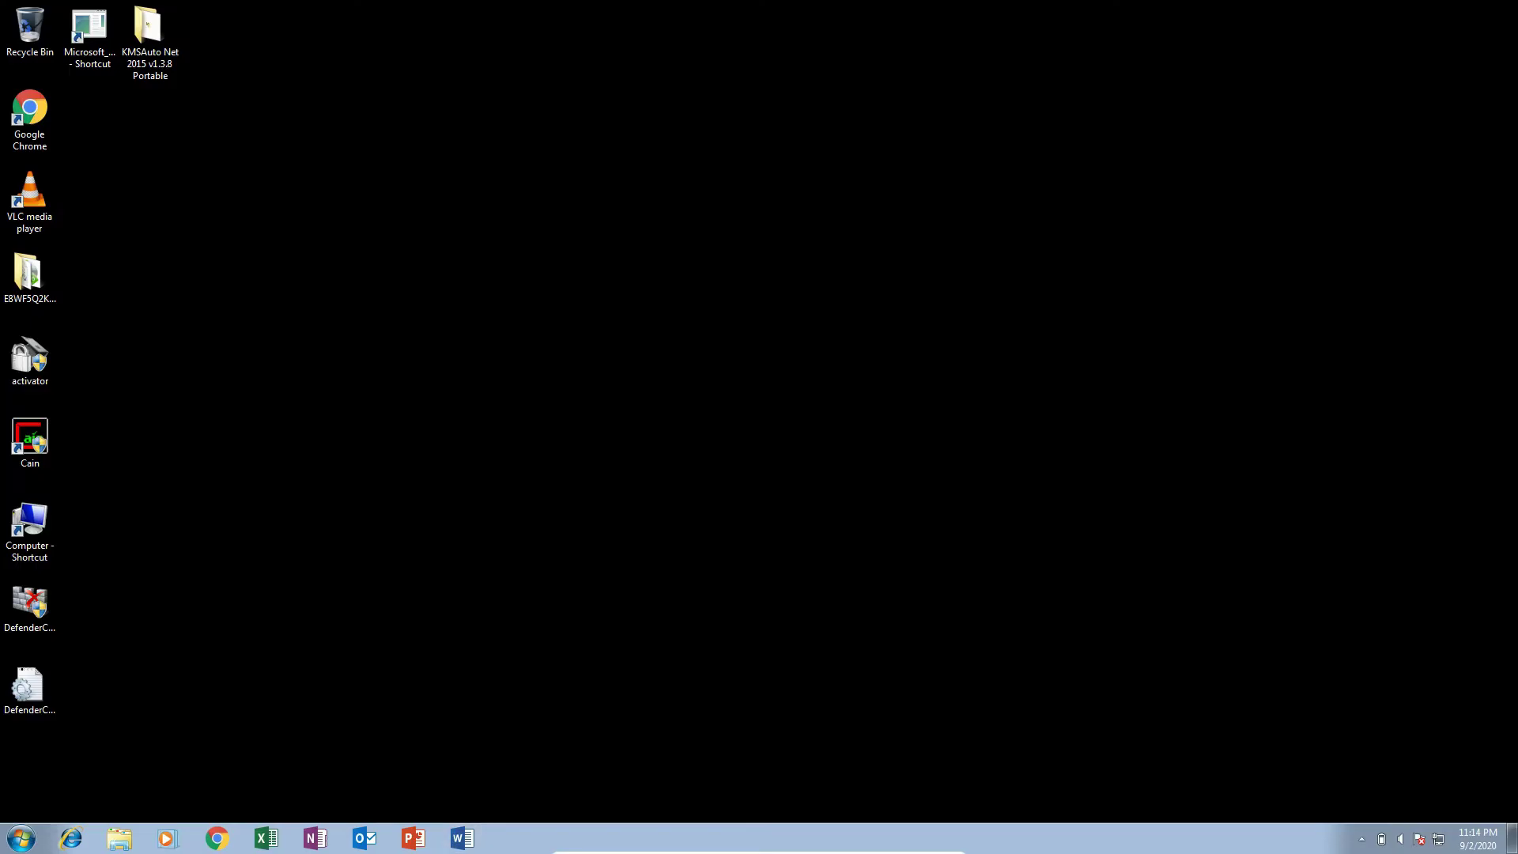
Open PowerPoint, dismiss its activation prompt, check a blank presentation for the activation notice, and close PowerPoint
{"action": "left_click", "coordinate": [413, 838]}
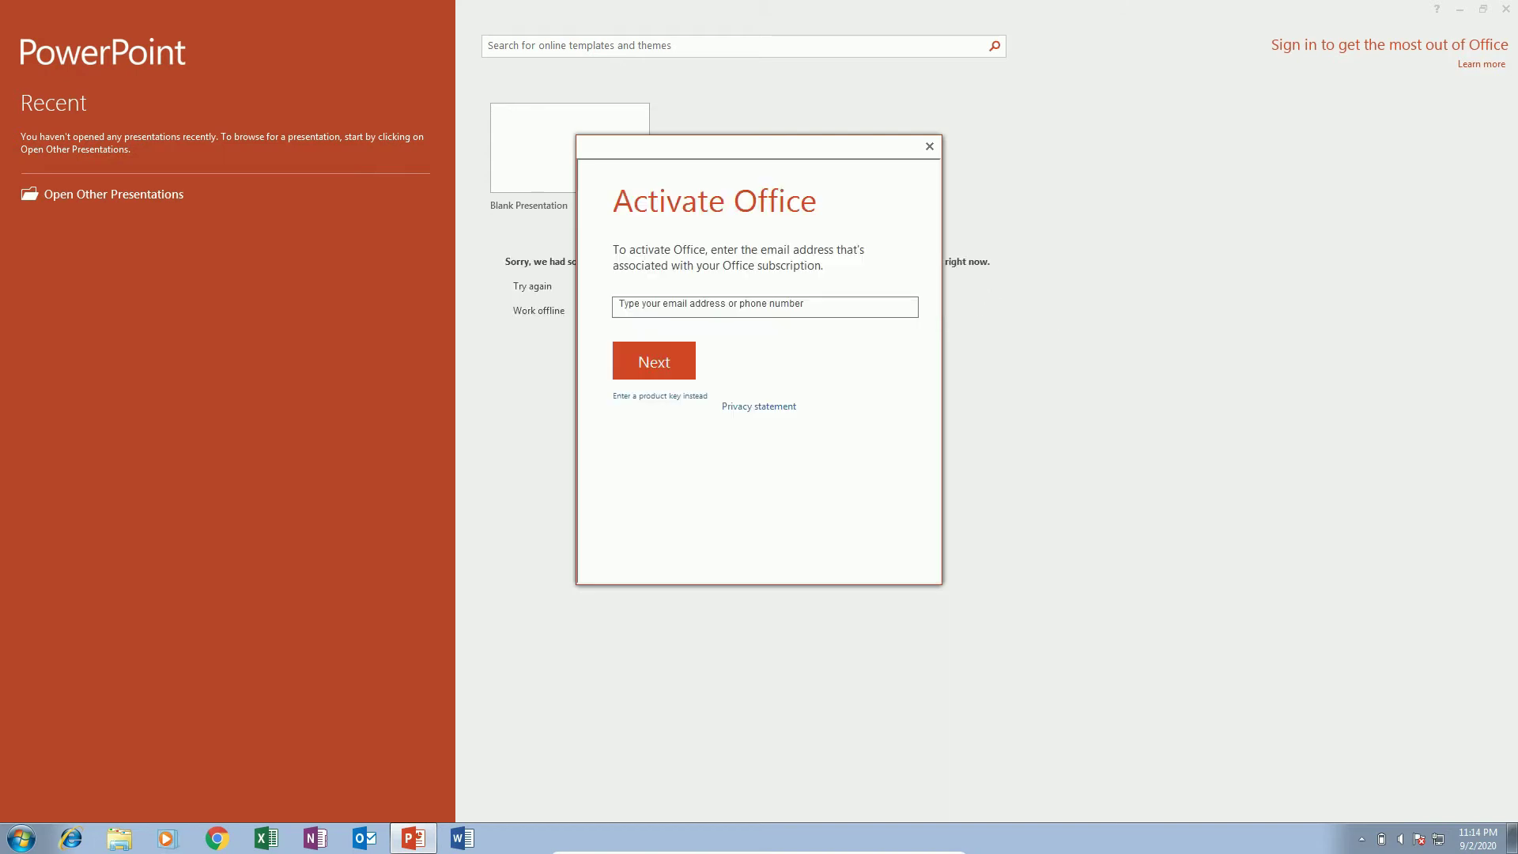
{"action": "left_click", "coordinate": [930, 146]}
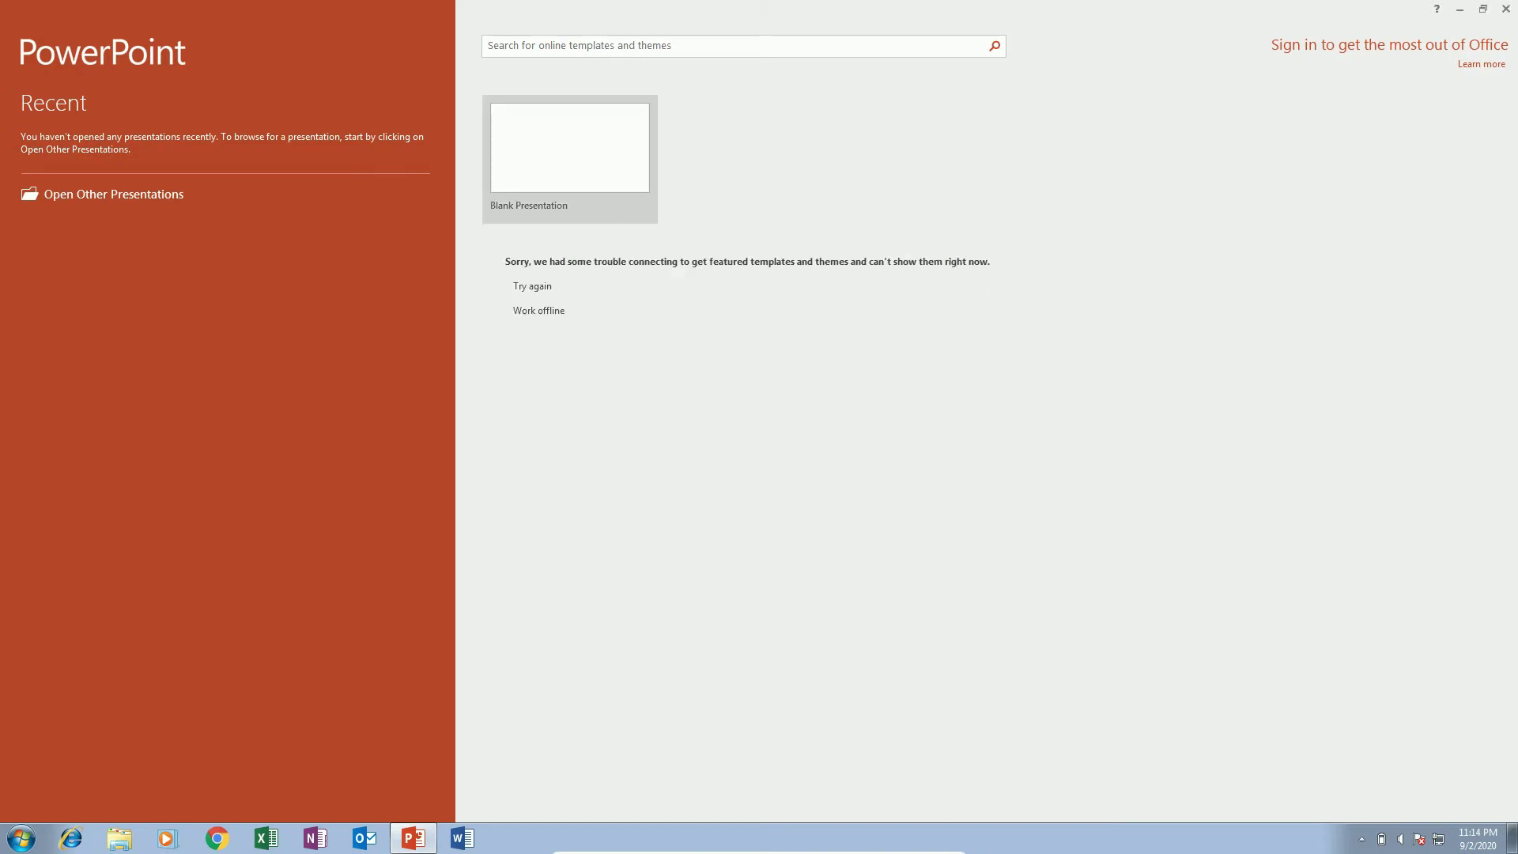
{"action": "left_click", "coordinate": [570, 150]}
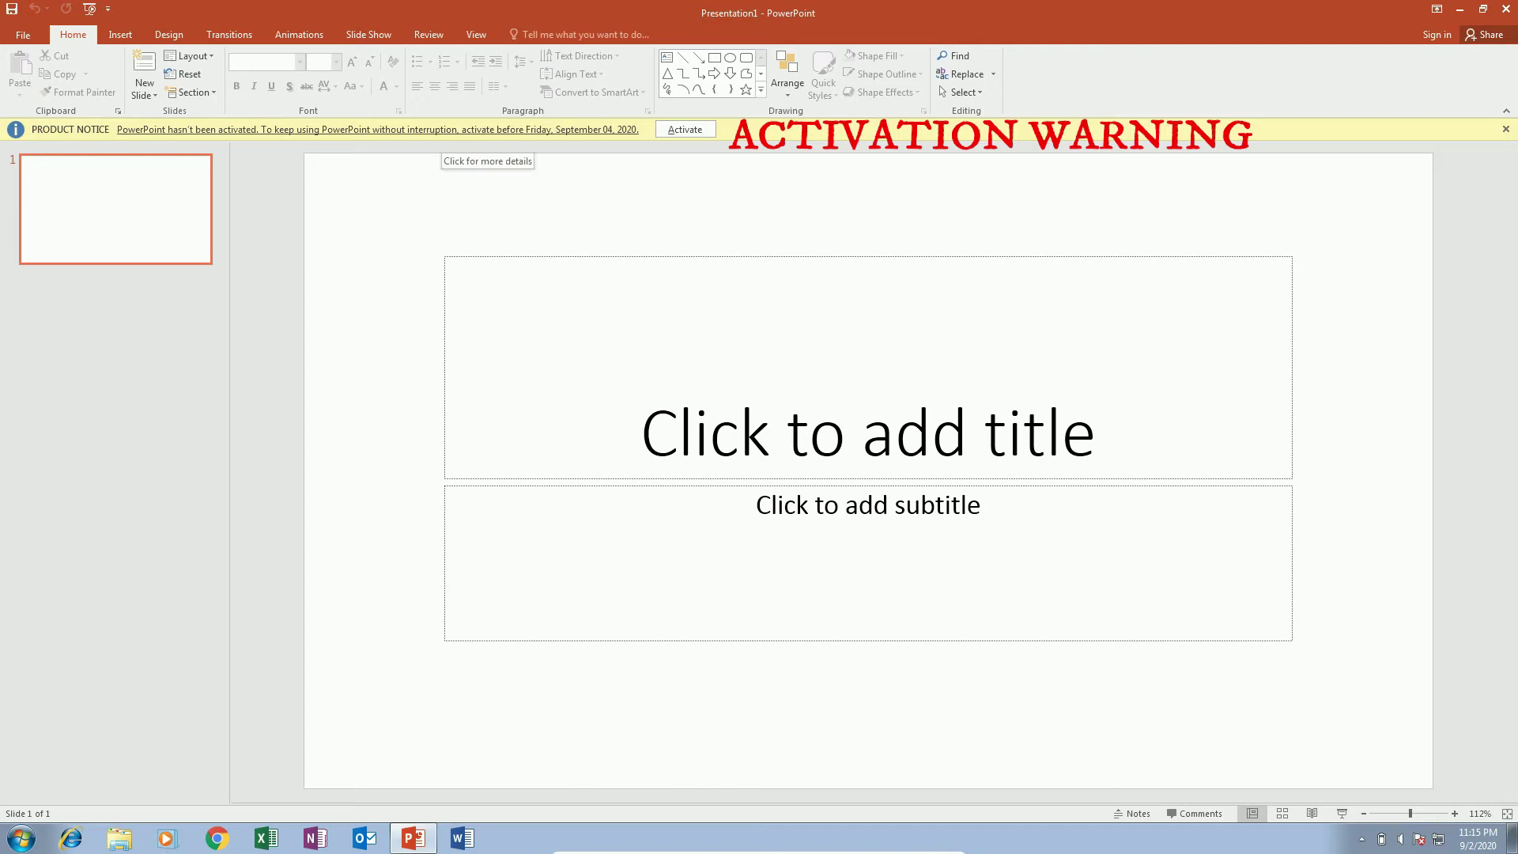
{"action": "left_click", "coordinate": [1505, 9]}
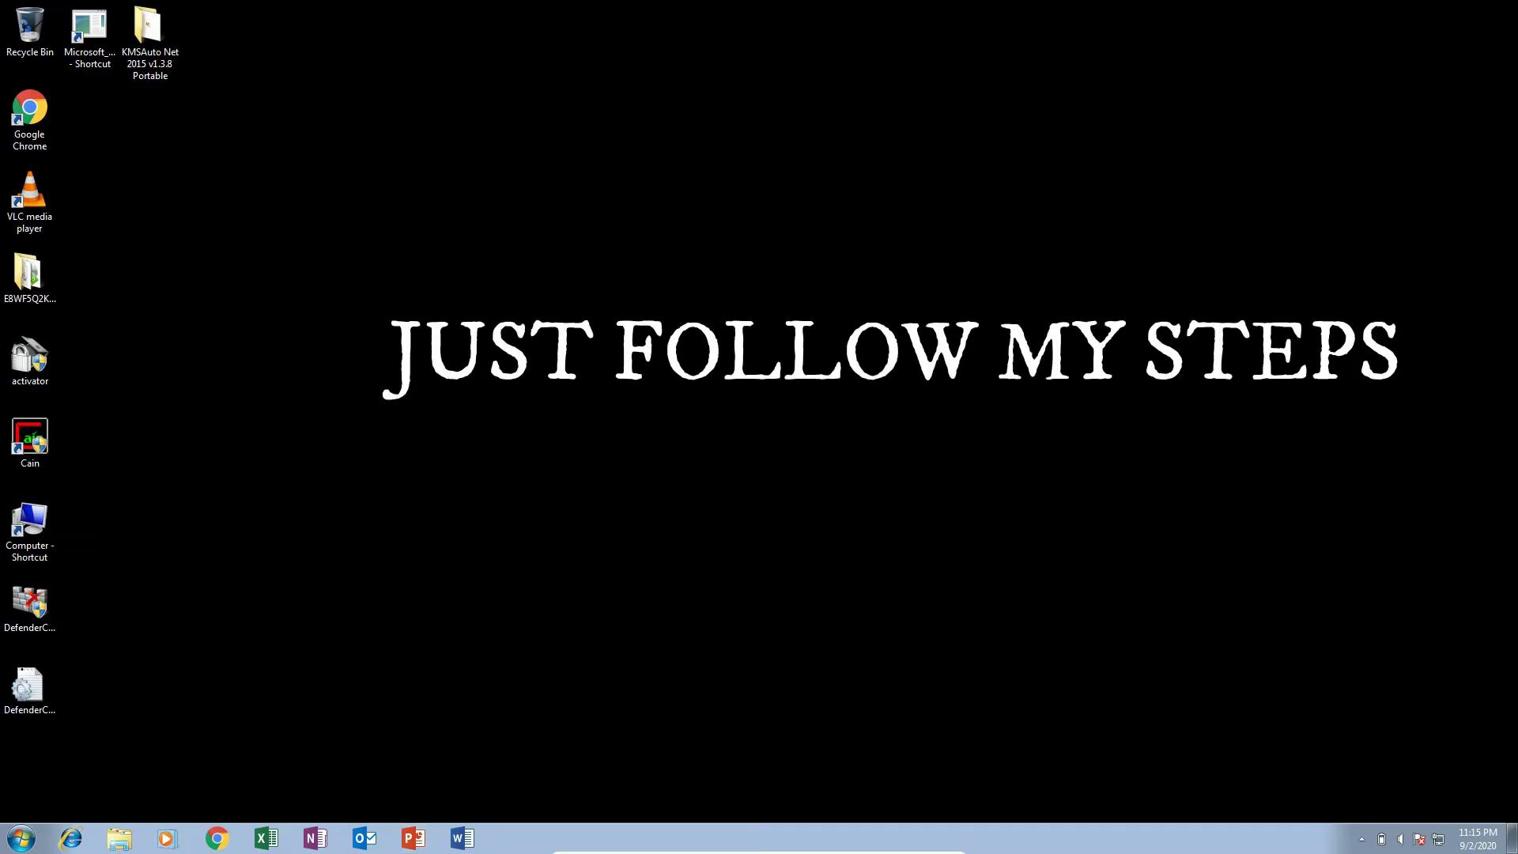
{"action": "right_click", "coordinate": [537, 271]}
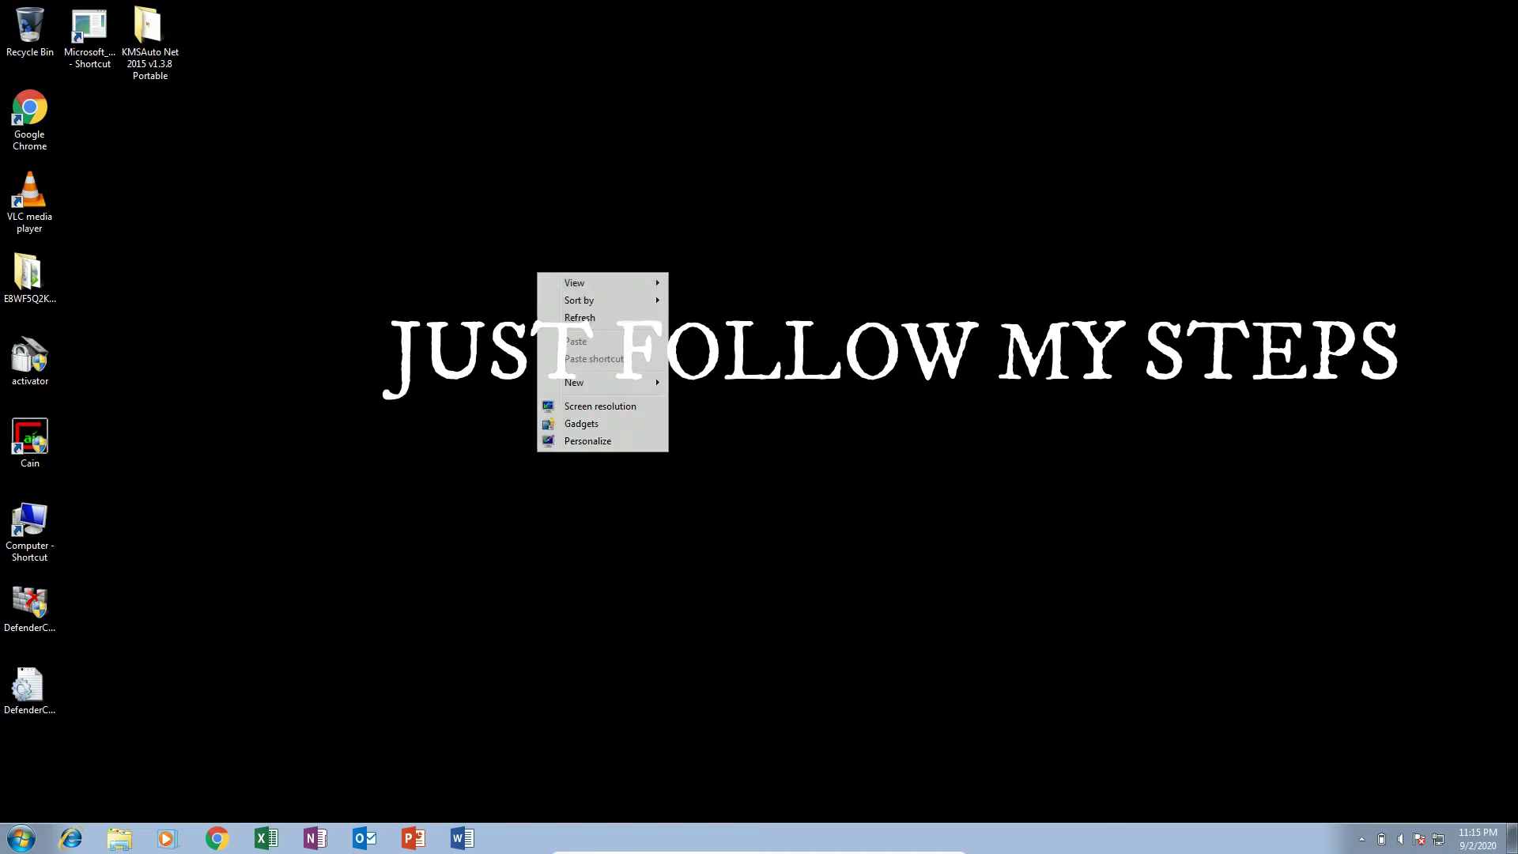
{"action": "left_click", "coordinate": [582, 318]}
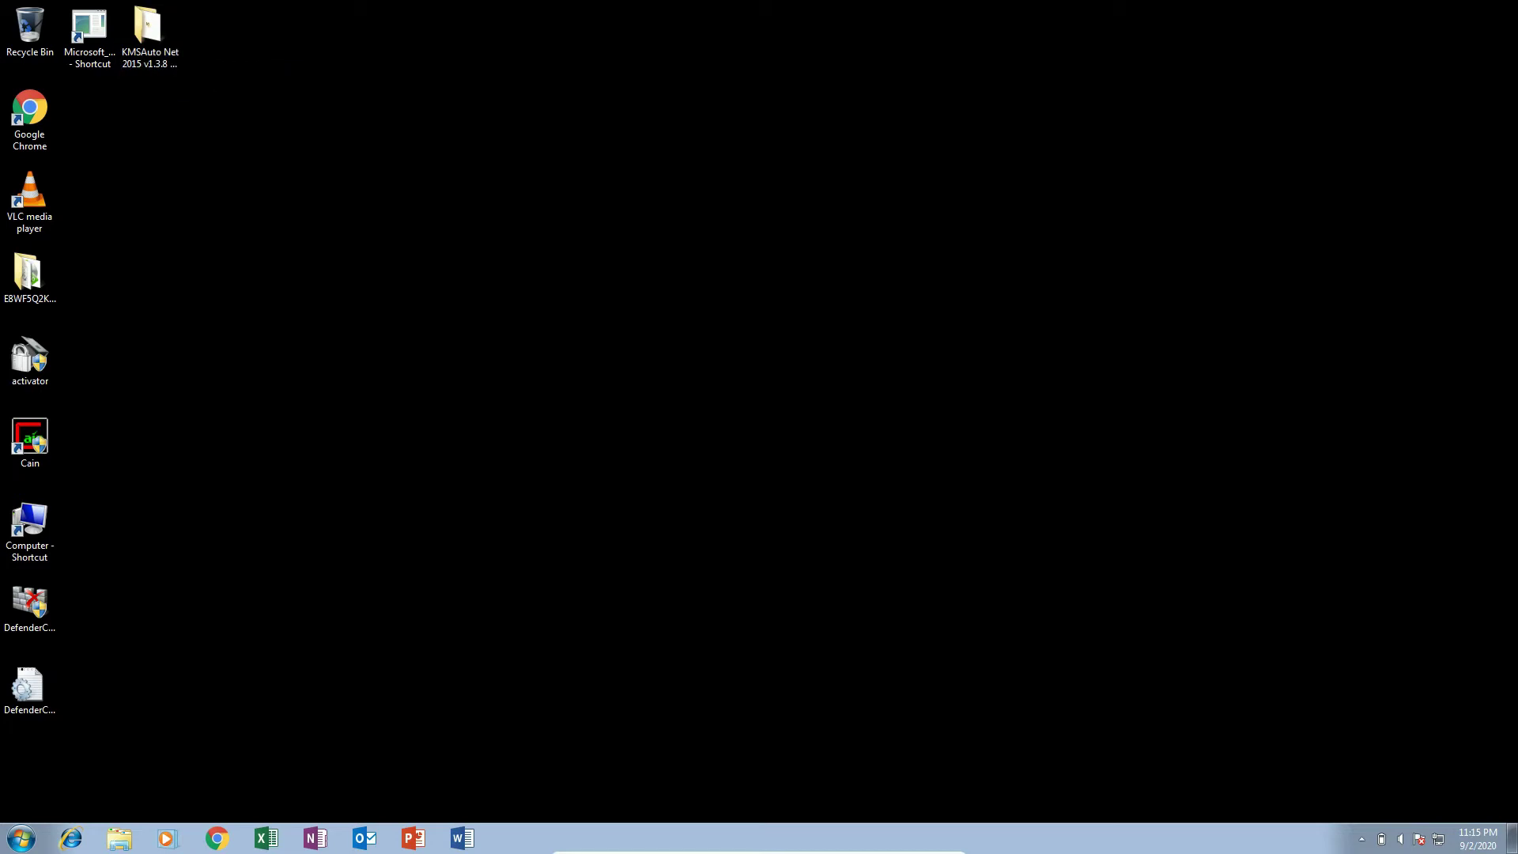
Run KMSAuto Net as administrator from the KMSAuto Net 2015 v1.3.8 Portable desktop folder, and close the folder window
{"action": "double_click", "coordinate": [150, 32]}
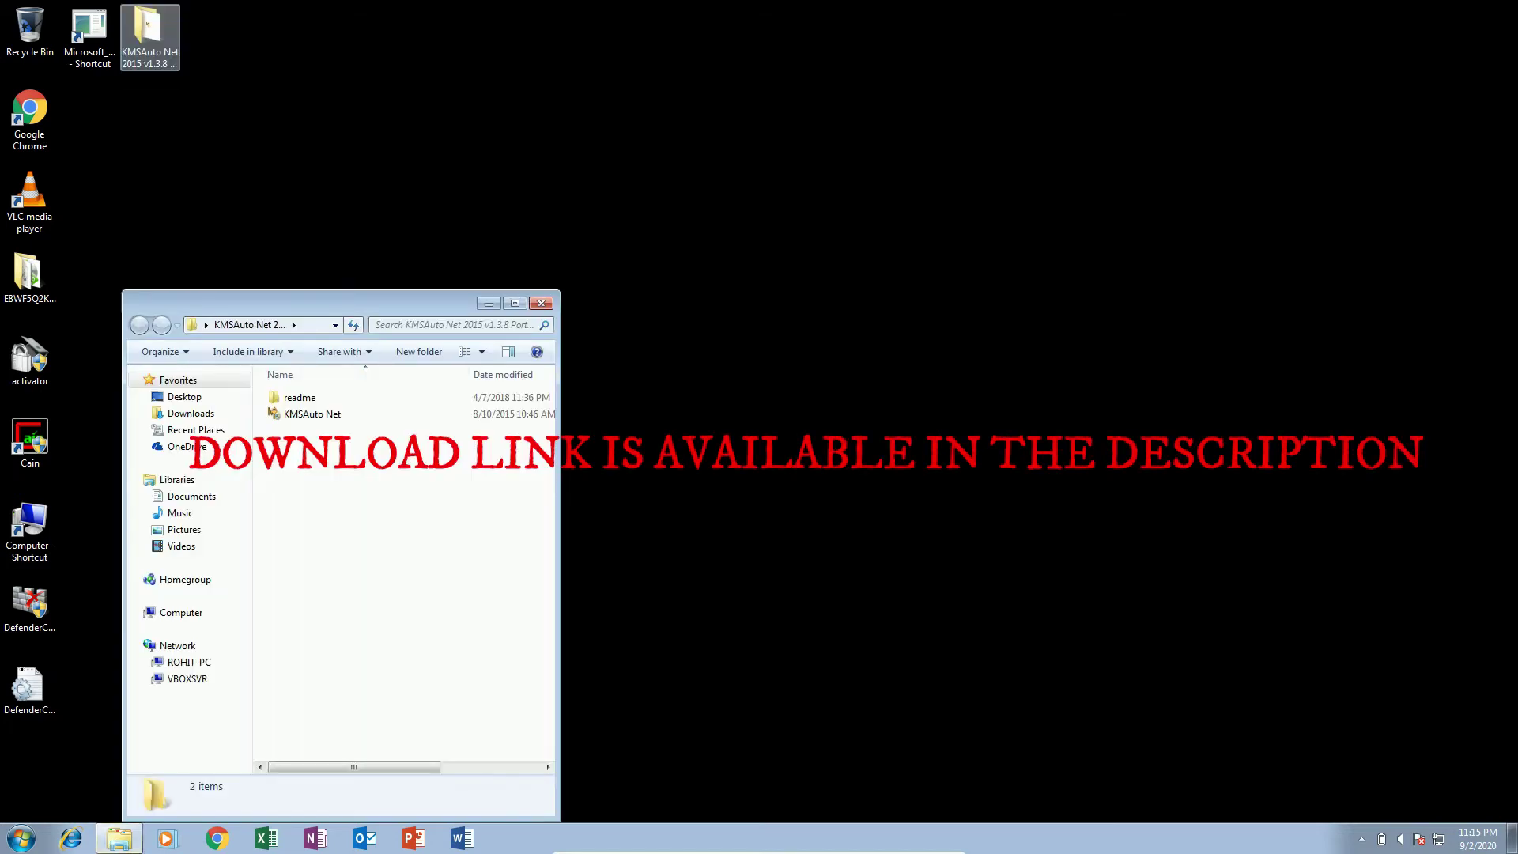
{"action": "left_click", "coordinate": [516, 303]}
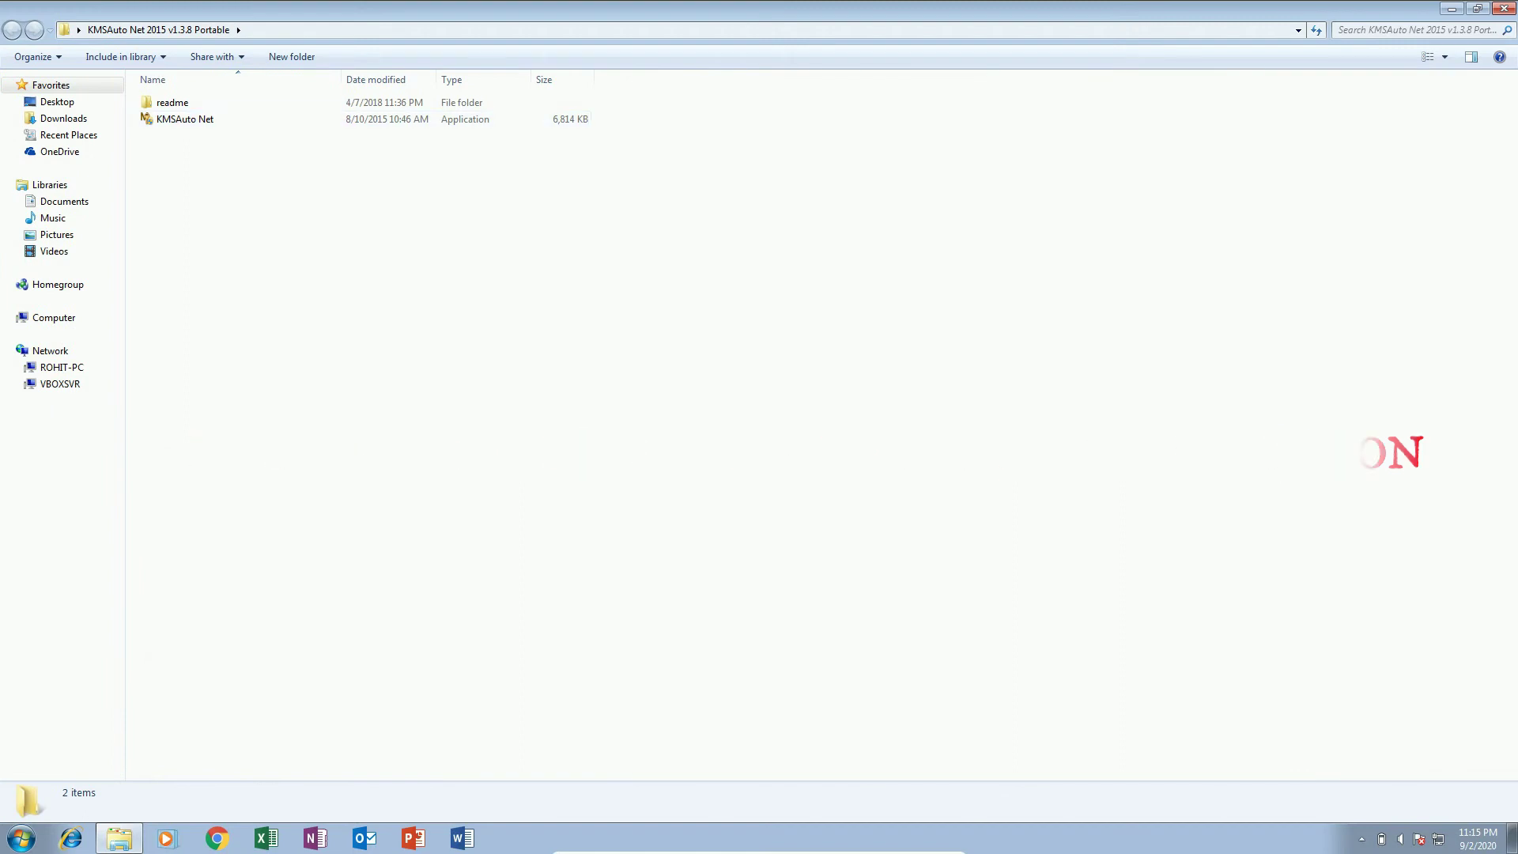
{"action": "left_click", "coordinate": [185, 120]}
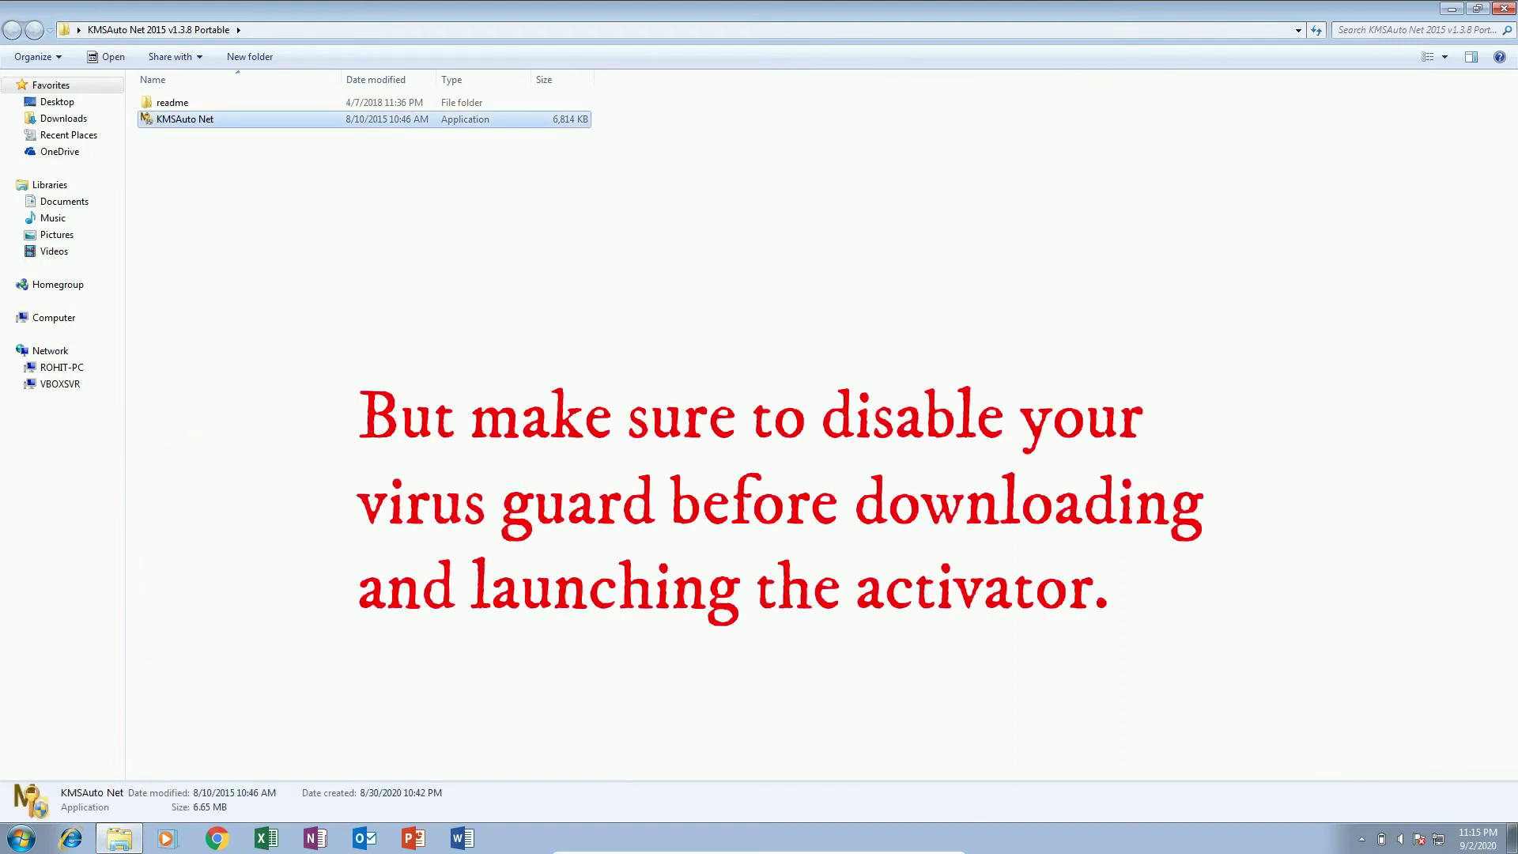
{"action": "right_click", "coordinate": [179, 120]}
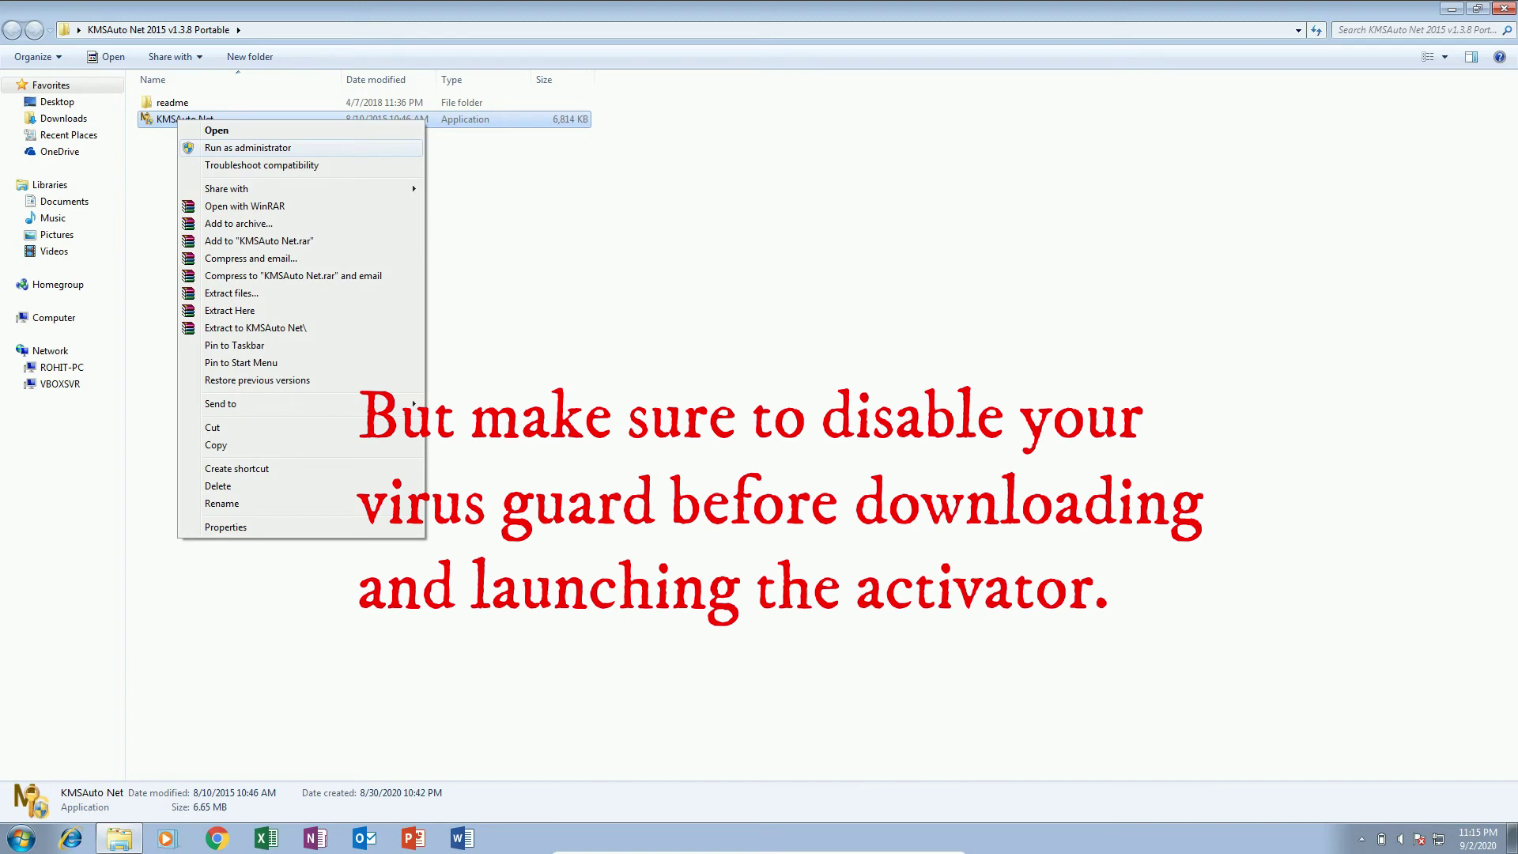
{"action": "left_click", "coordinate": [247, 148]}
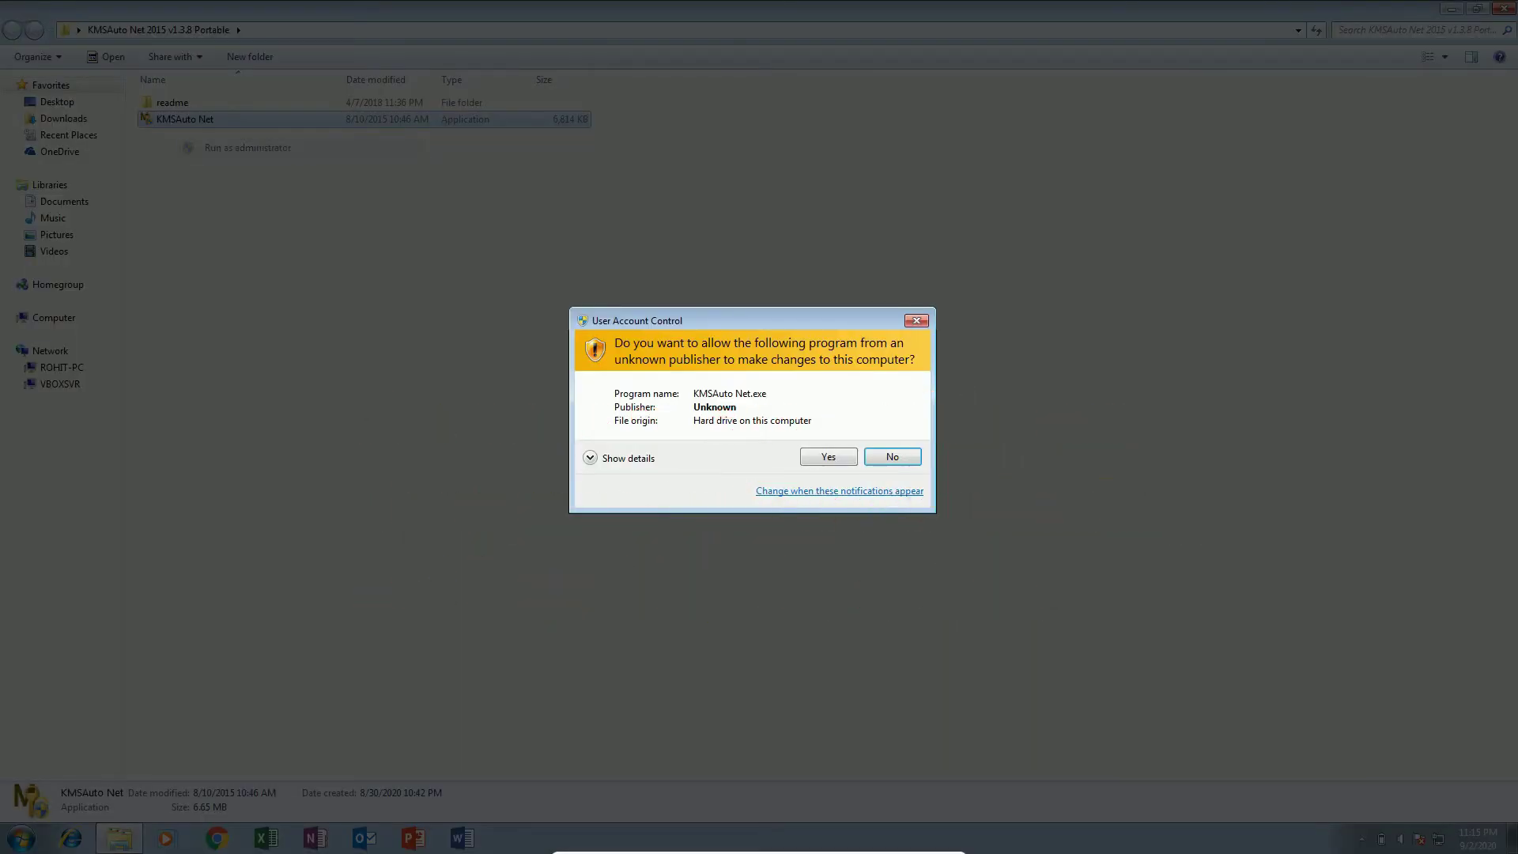
{"action": "left_click", "coordinate": [828, 457]}
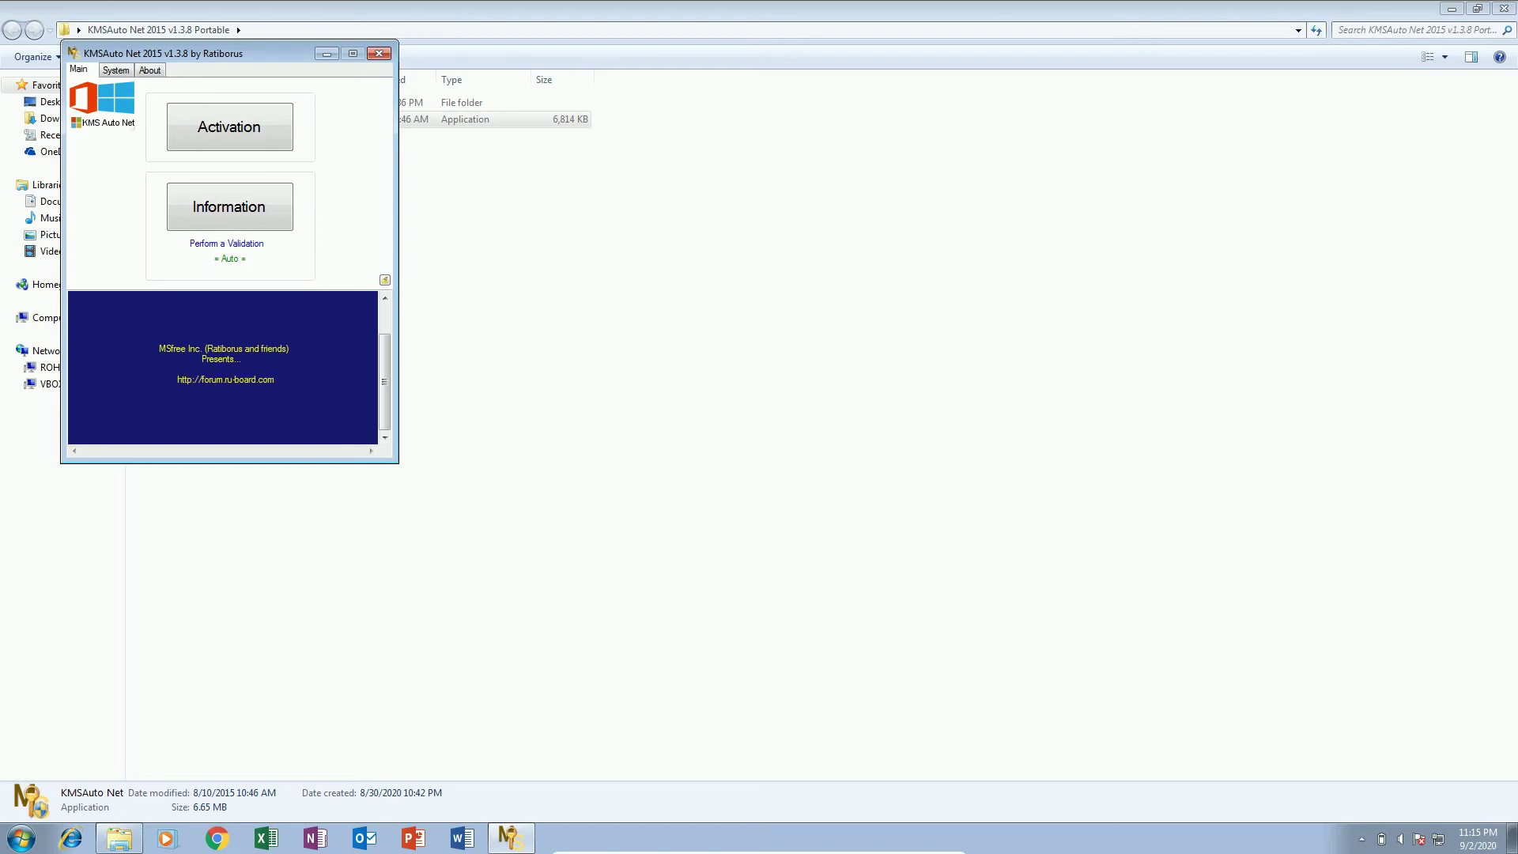
{"action": "left_click", "coordinate": [1504, 7]}
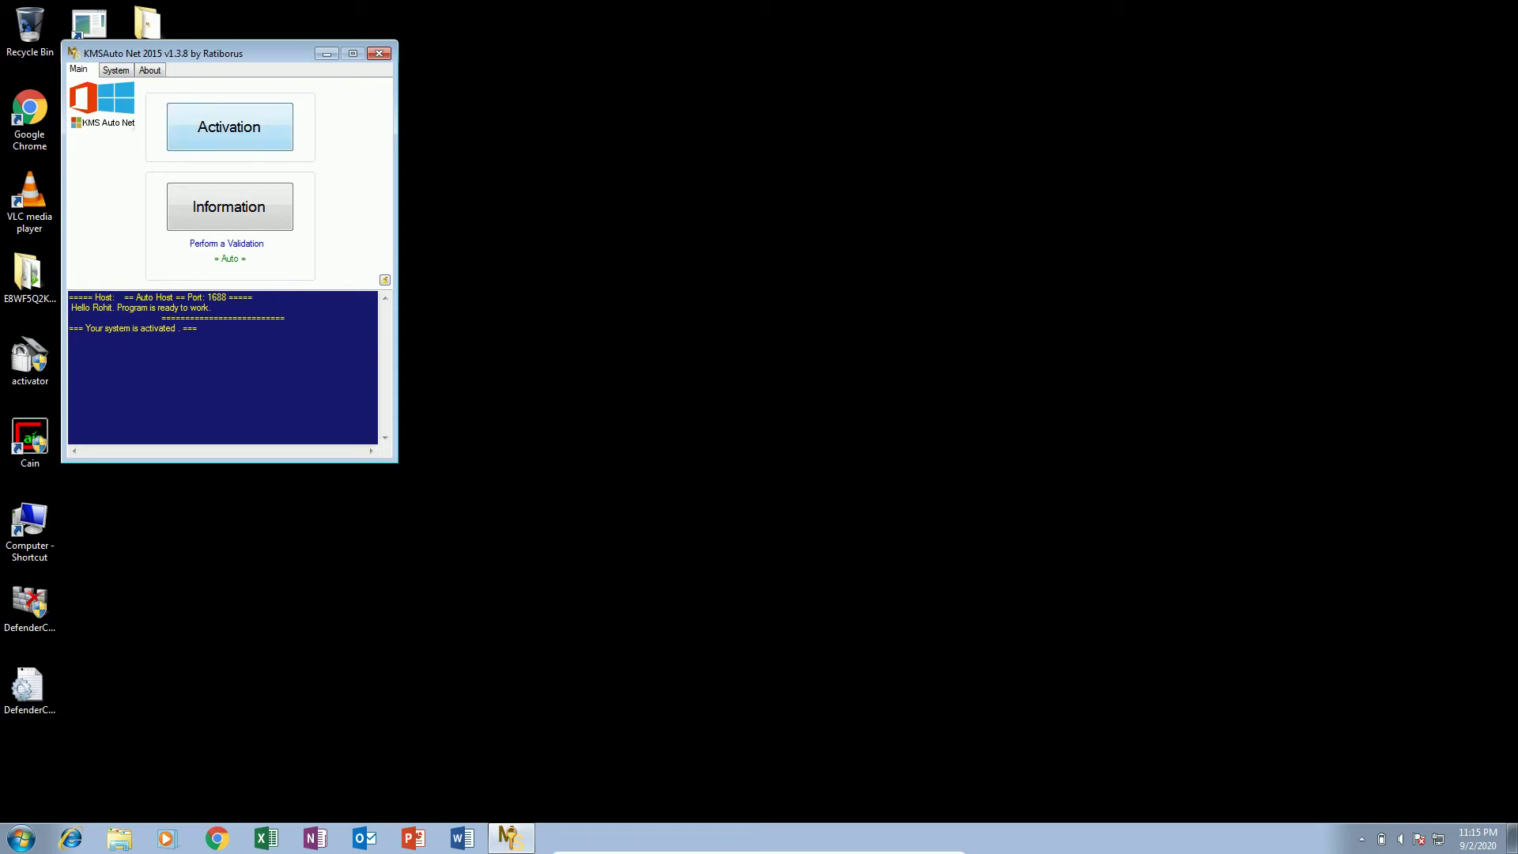
Run the Office activation in KMSAuto Net, accepting the Office 2016 Pro Plus RETAIL -> VL conversion
{"action": "left_click", "coordinate": [229, 127]}
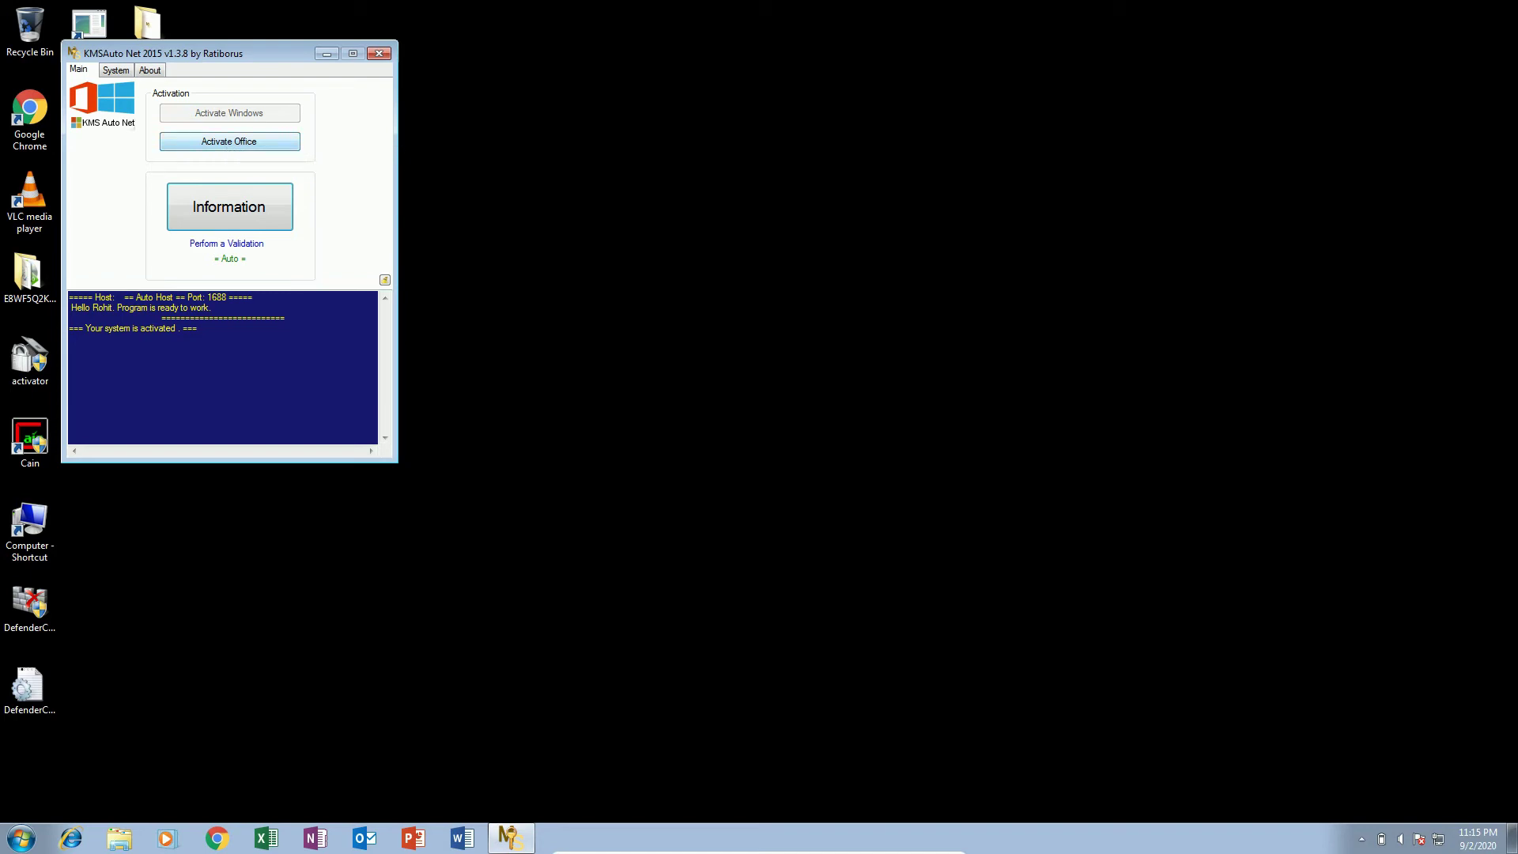
{"action": "left_click", "coordinate": [230, 141]}
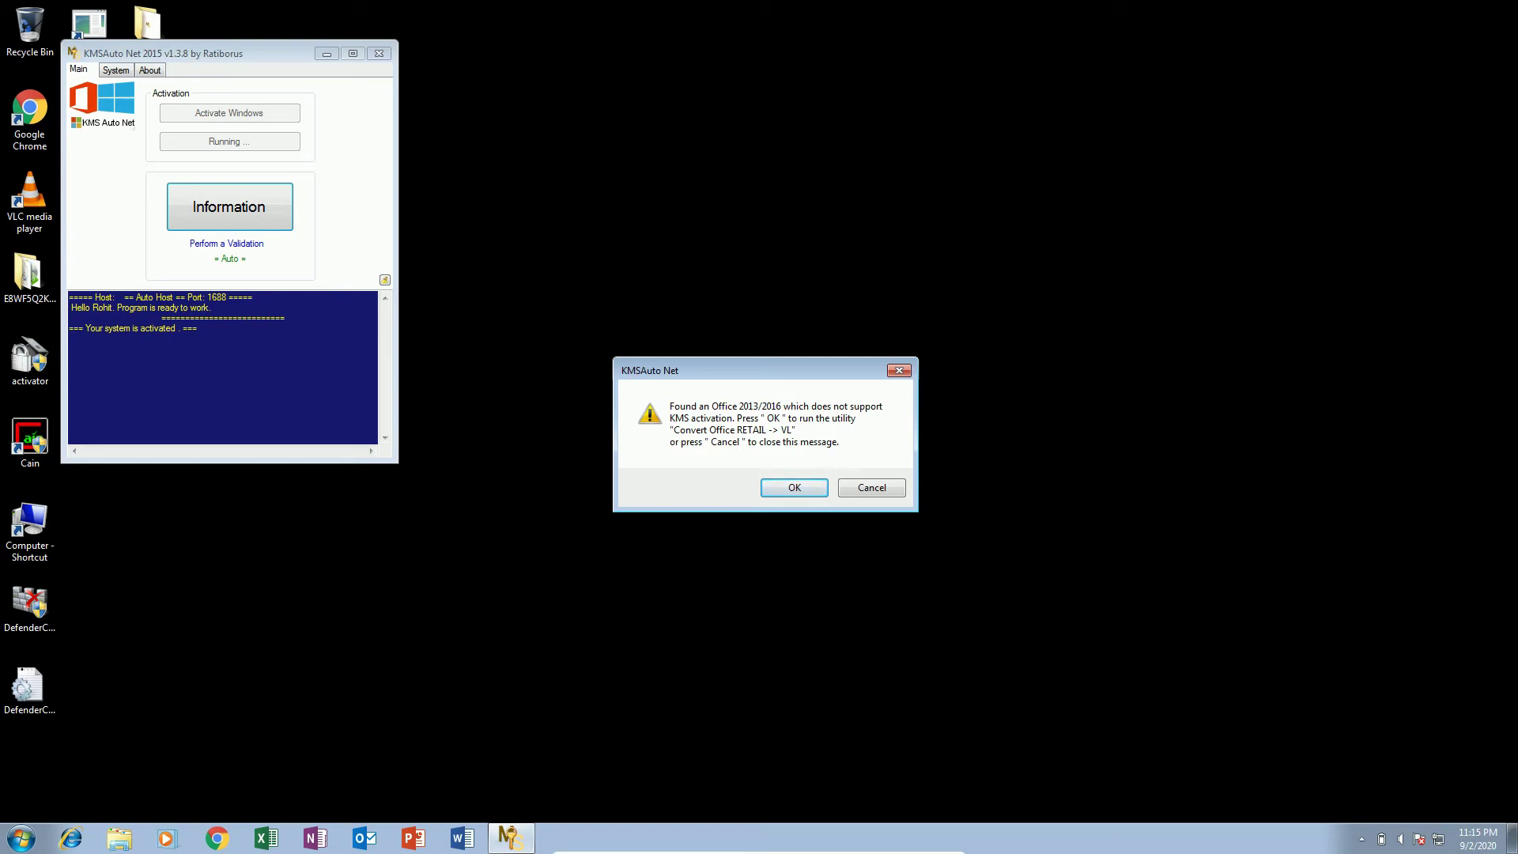
{"action": "key", "text": "Return"}
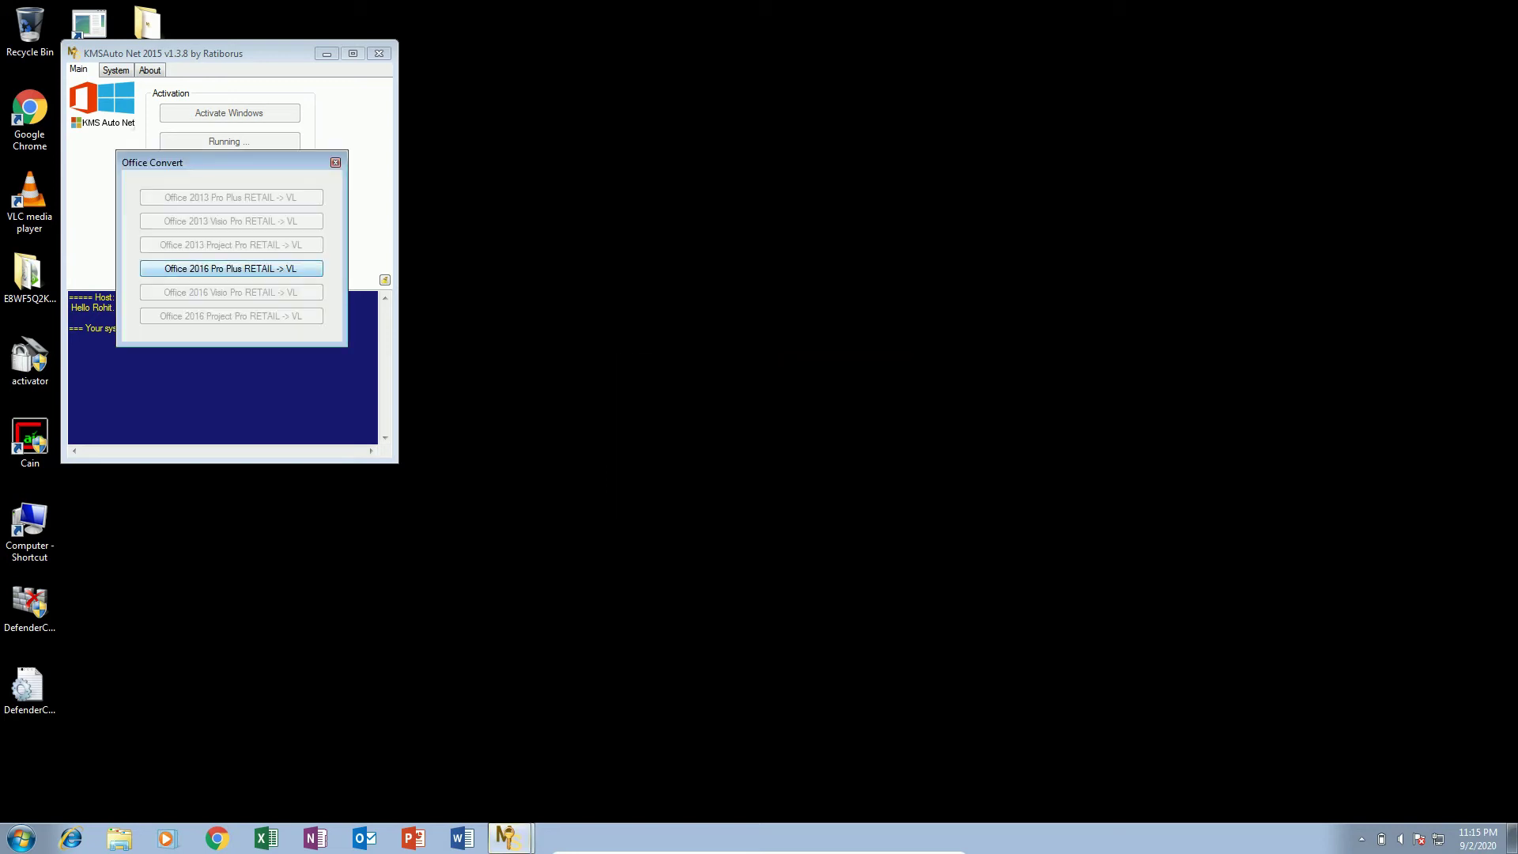
{"action": "key", "text": "Return"}
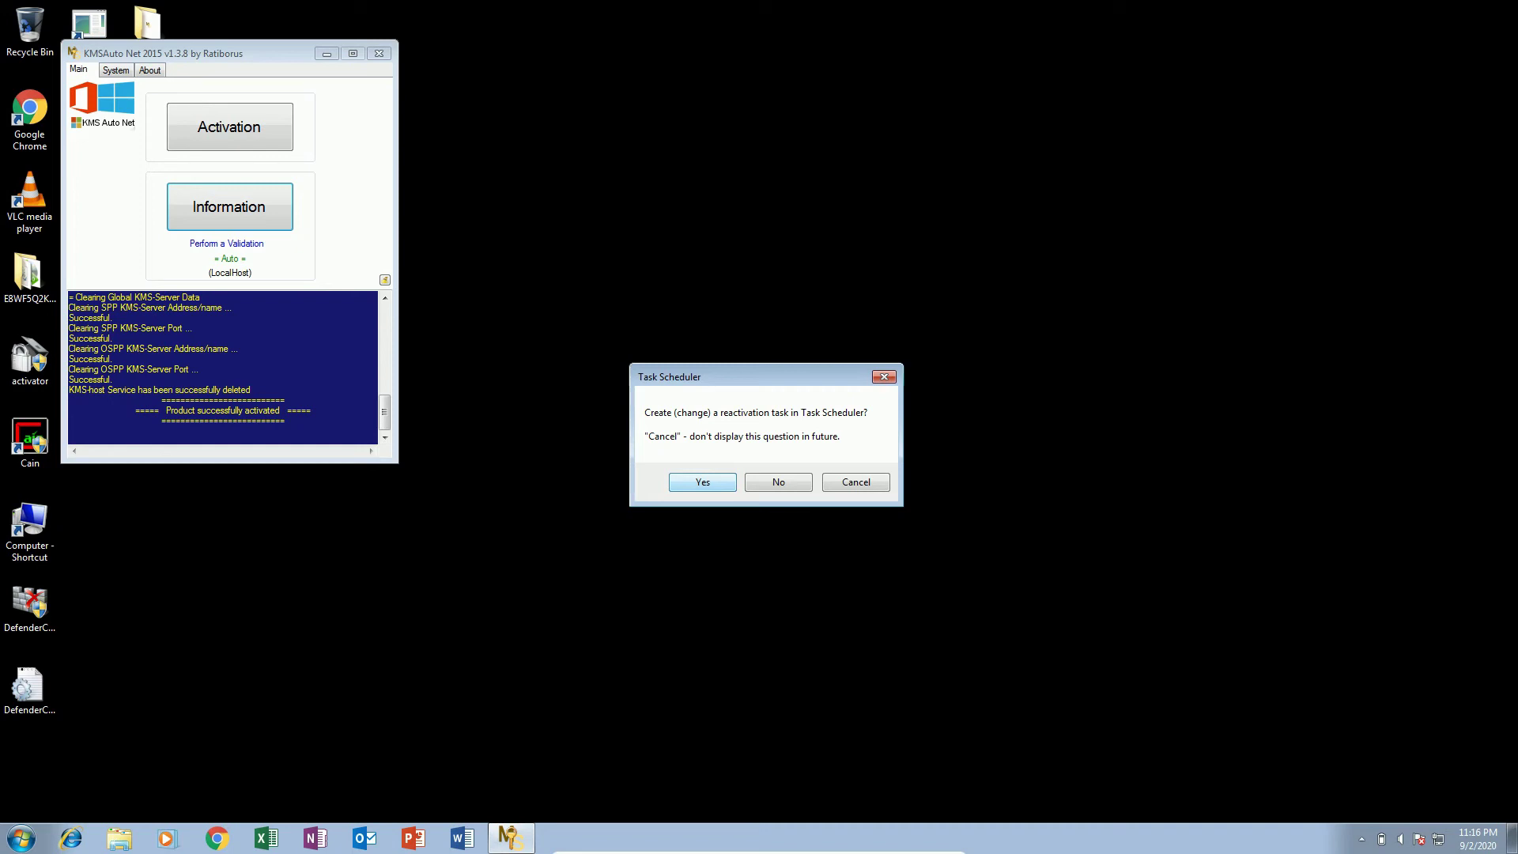
Agree to create a reactivation task in Task Scheduler and close KMSAuto Net
{"action": "key", "text": "Return"}
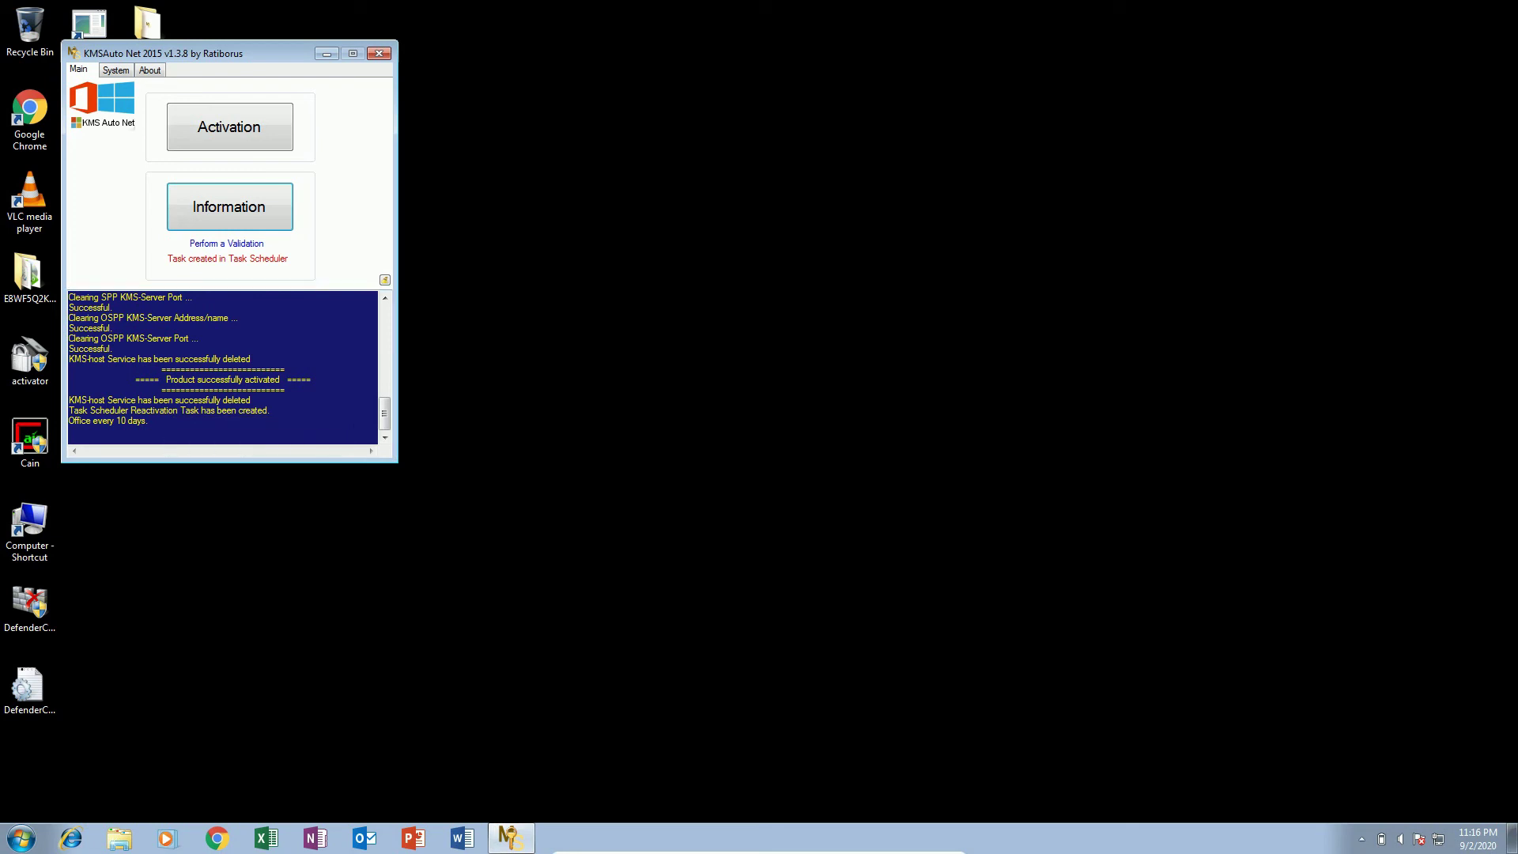
{"action": "left_click", "coordinate": [379, 53]}
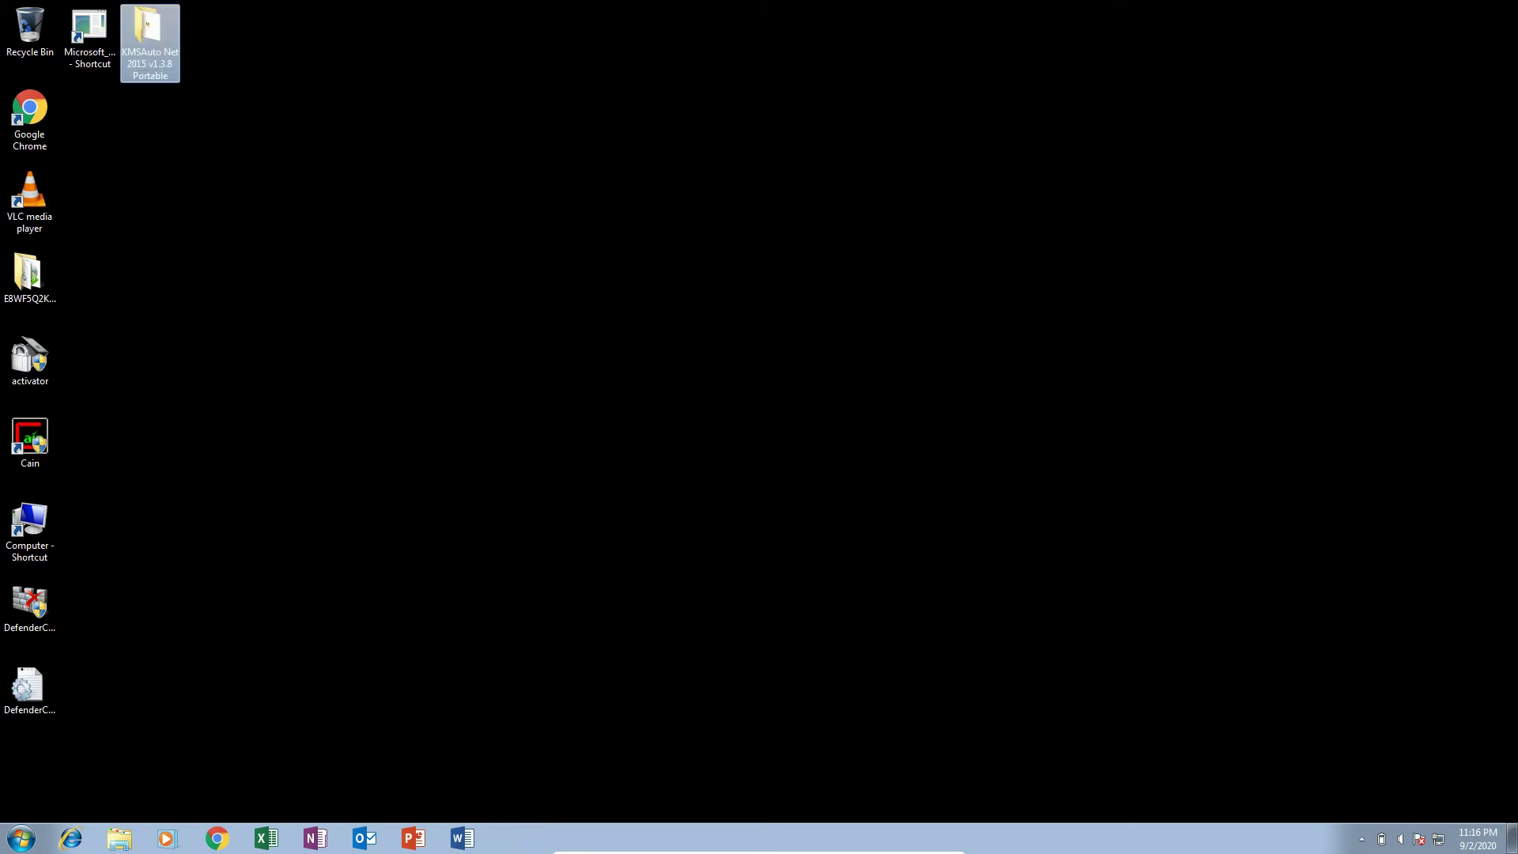
{"action": "left_click", "coordinate": [379, 53]}
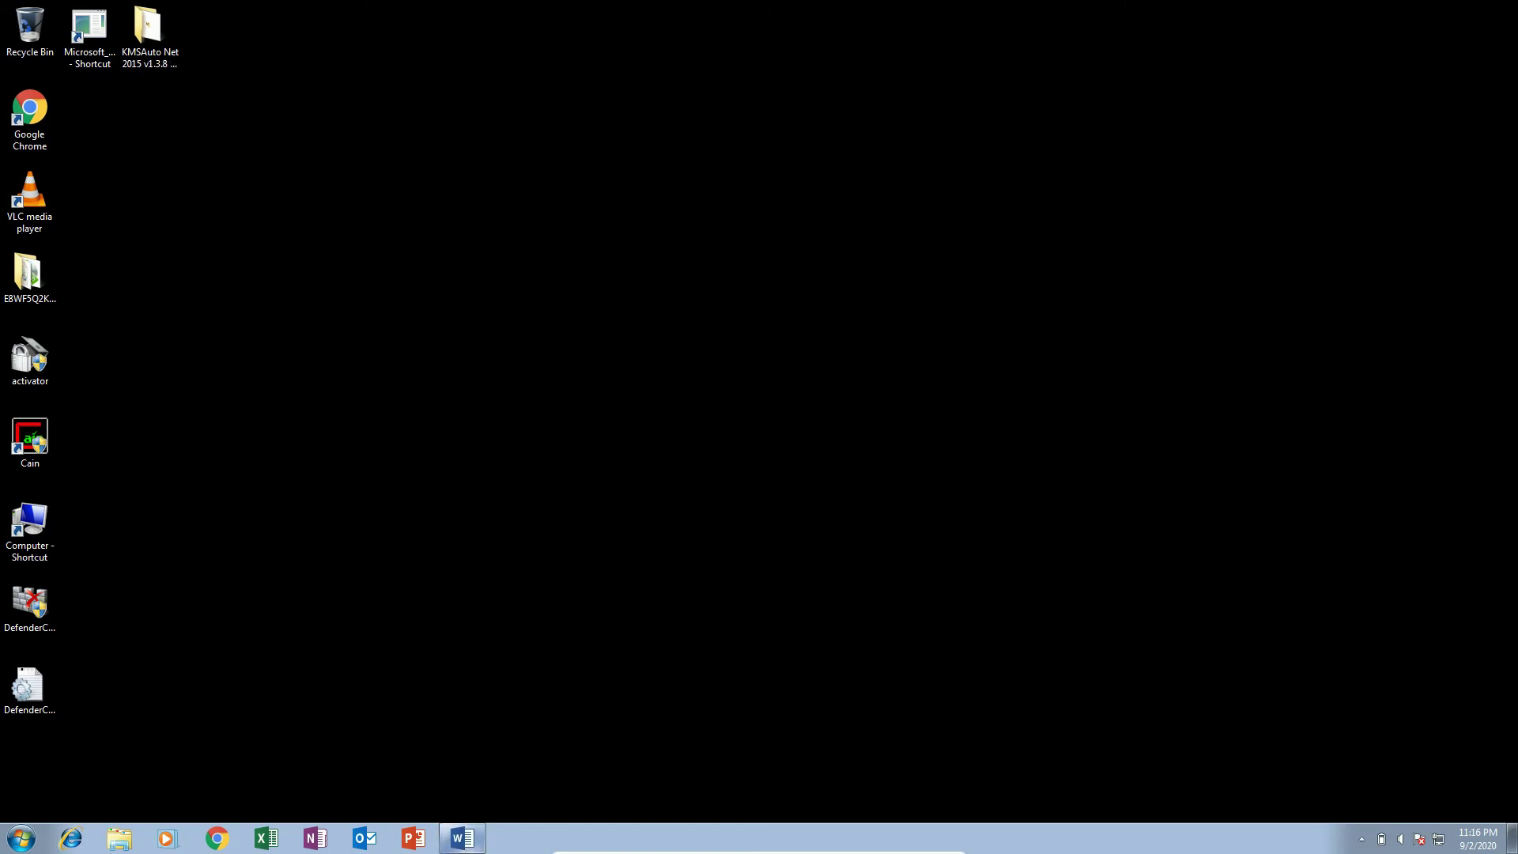
Open Word, accept the Microsoft Office License Agreement, and create a blank document
{"action": "left_click", "coordinate": [463, 837]}
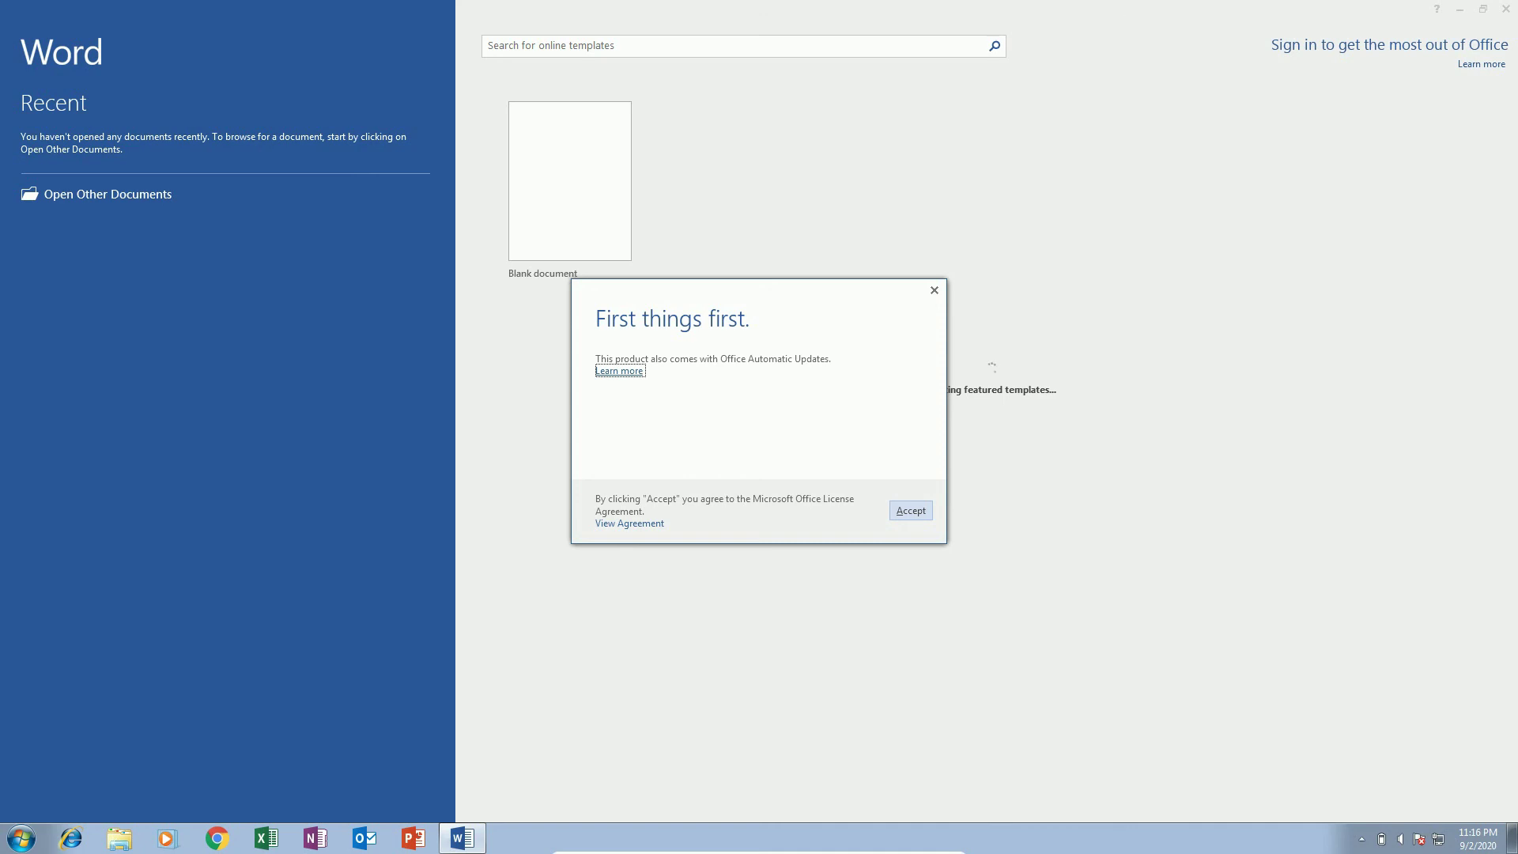
{"action": "left_click", "coordinate": [911, 511]}
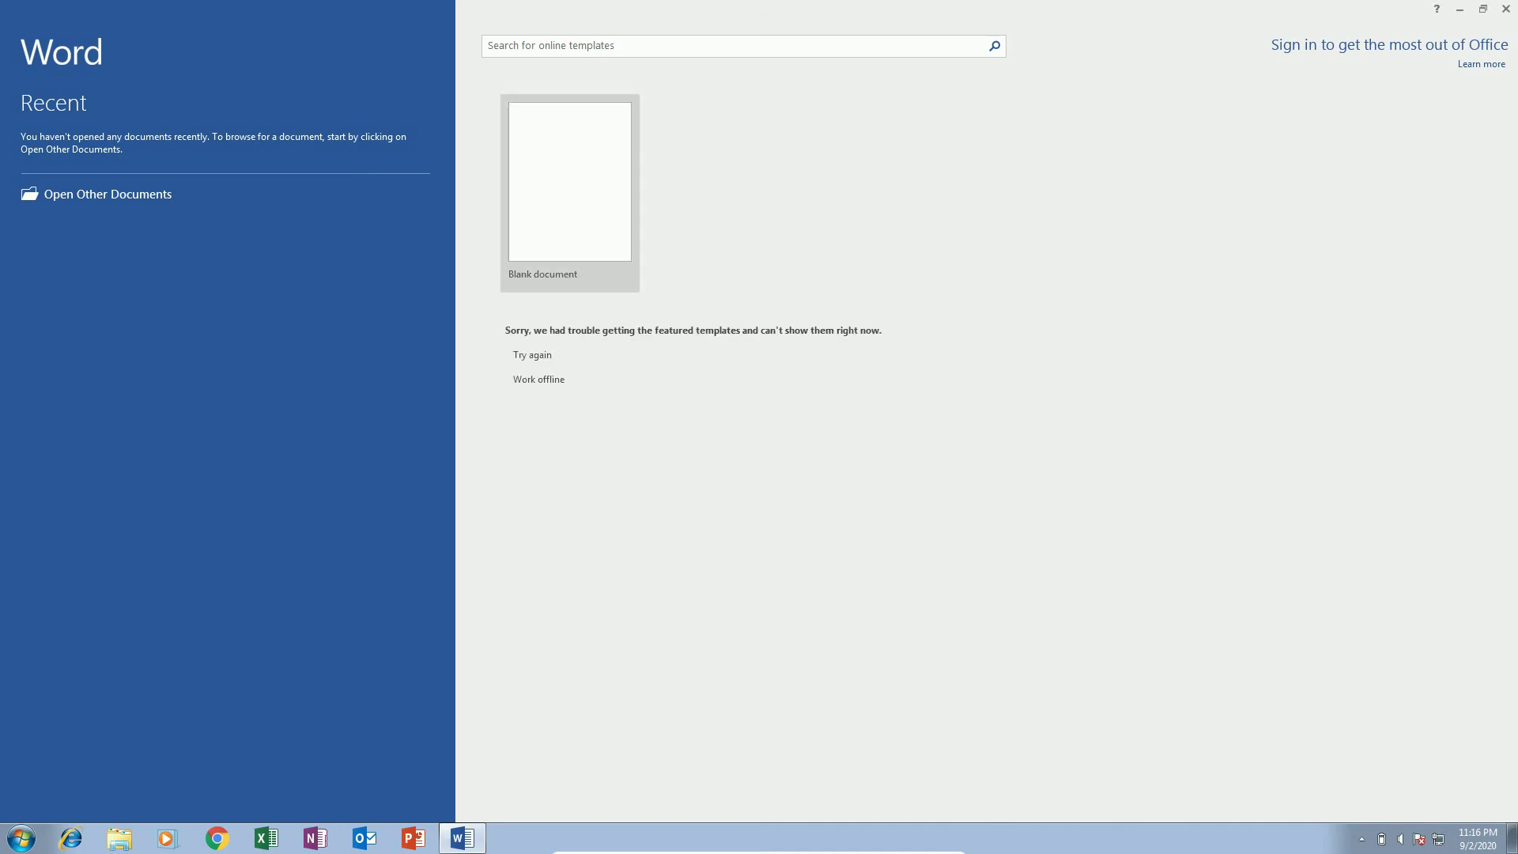
{"action": "left_click", "coordinate": [570, 193]}
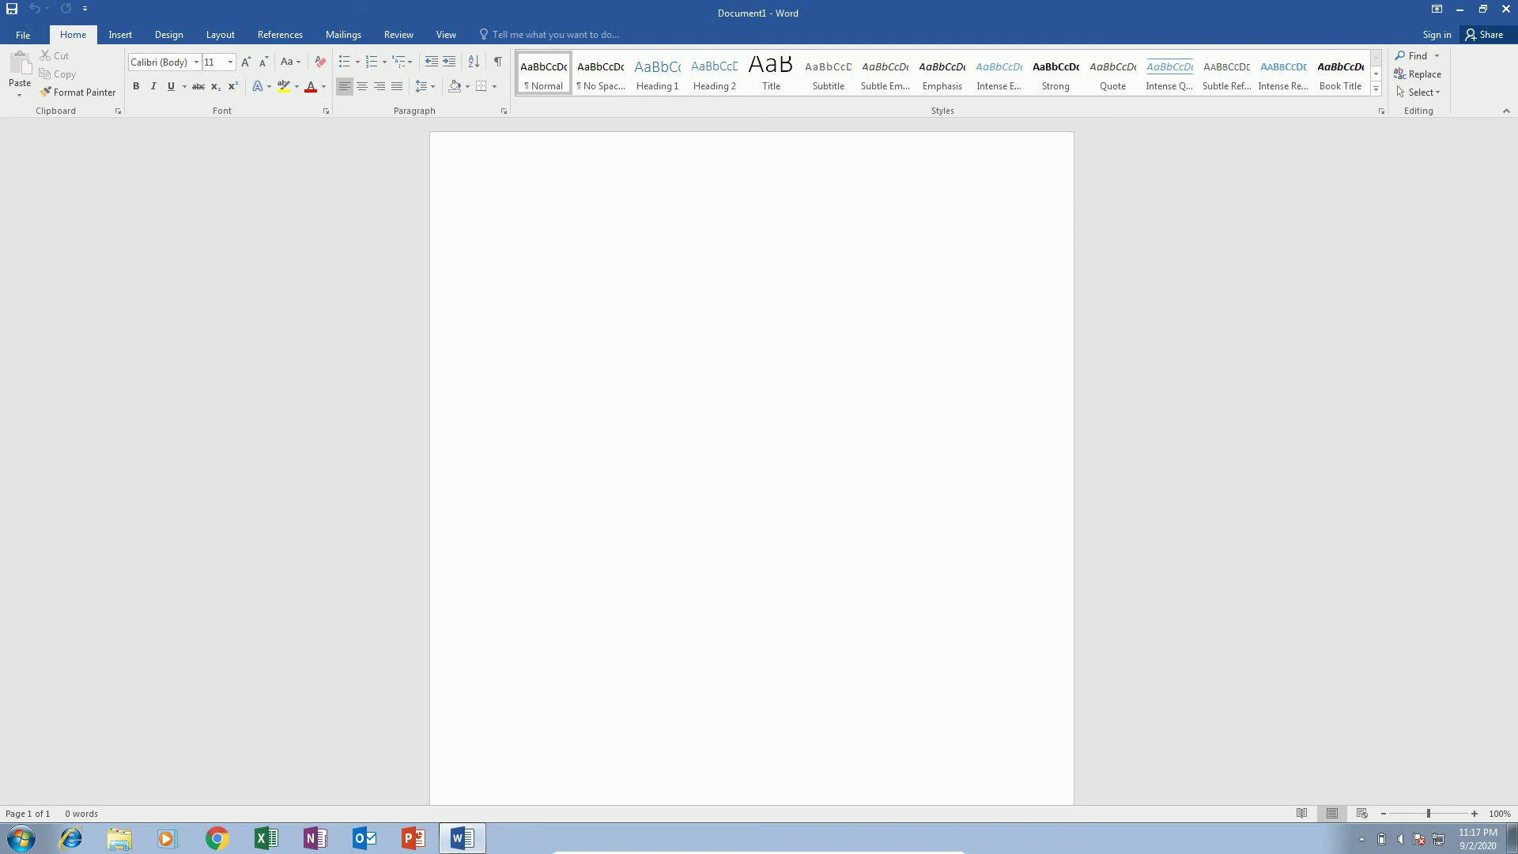
Examine the product activation status on Word's Account page, then close Word
{"action": "key", "text": "ctrl+o"}
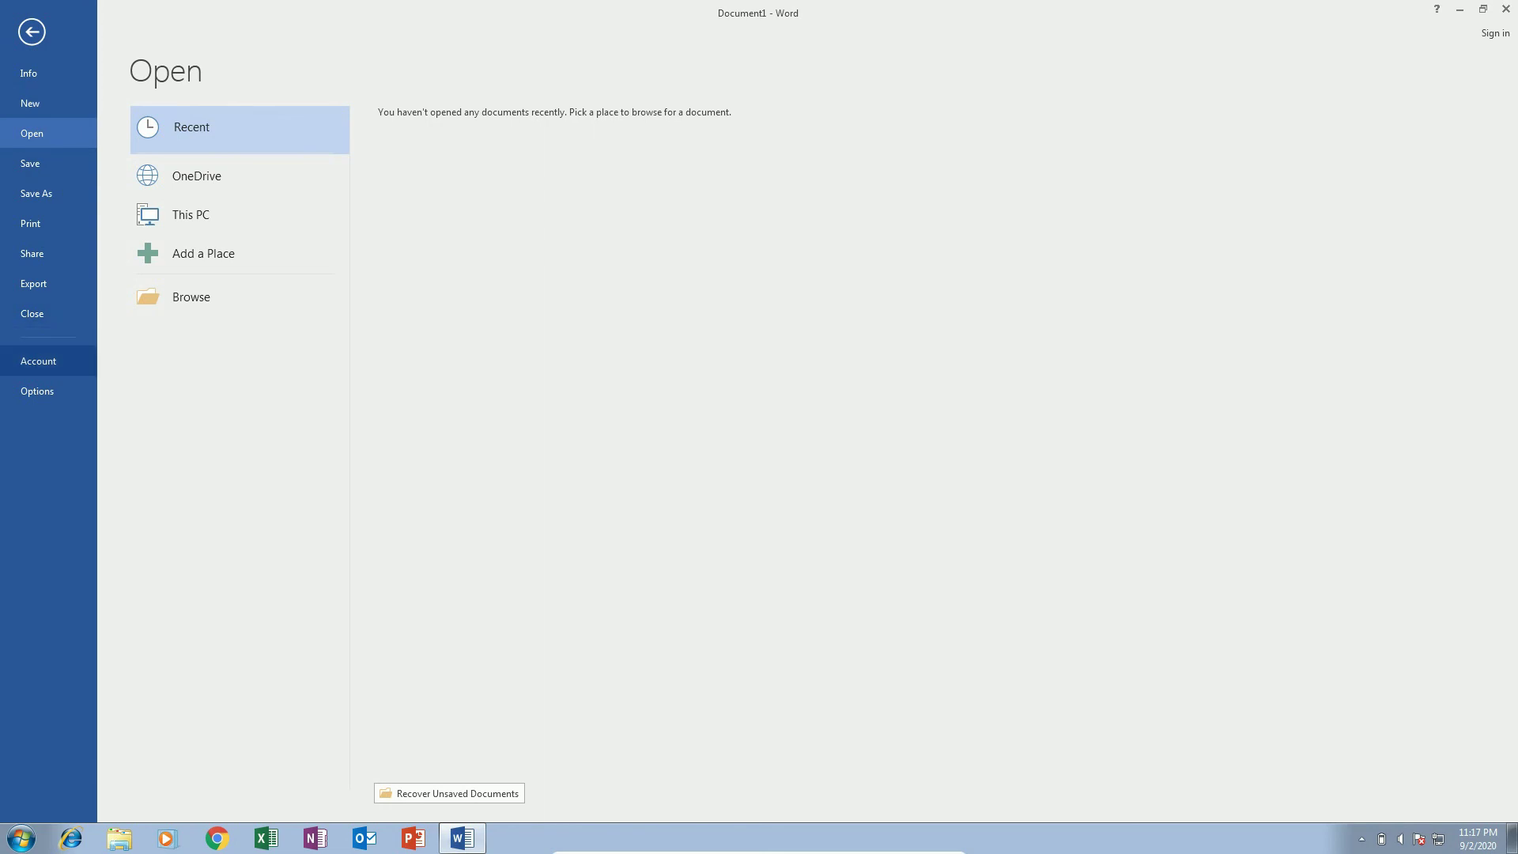
{"action": "left_click", "coordinate": [38, 361]}
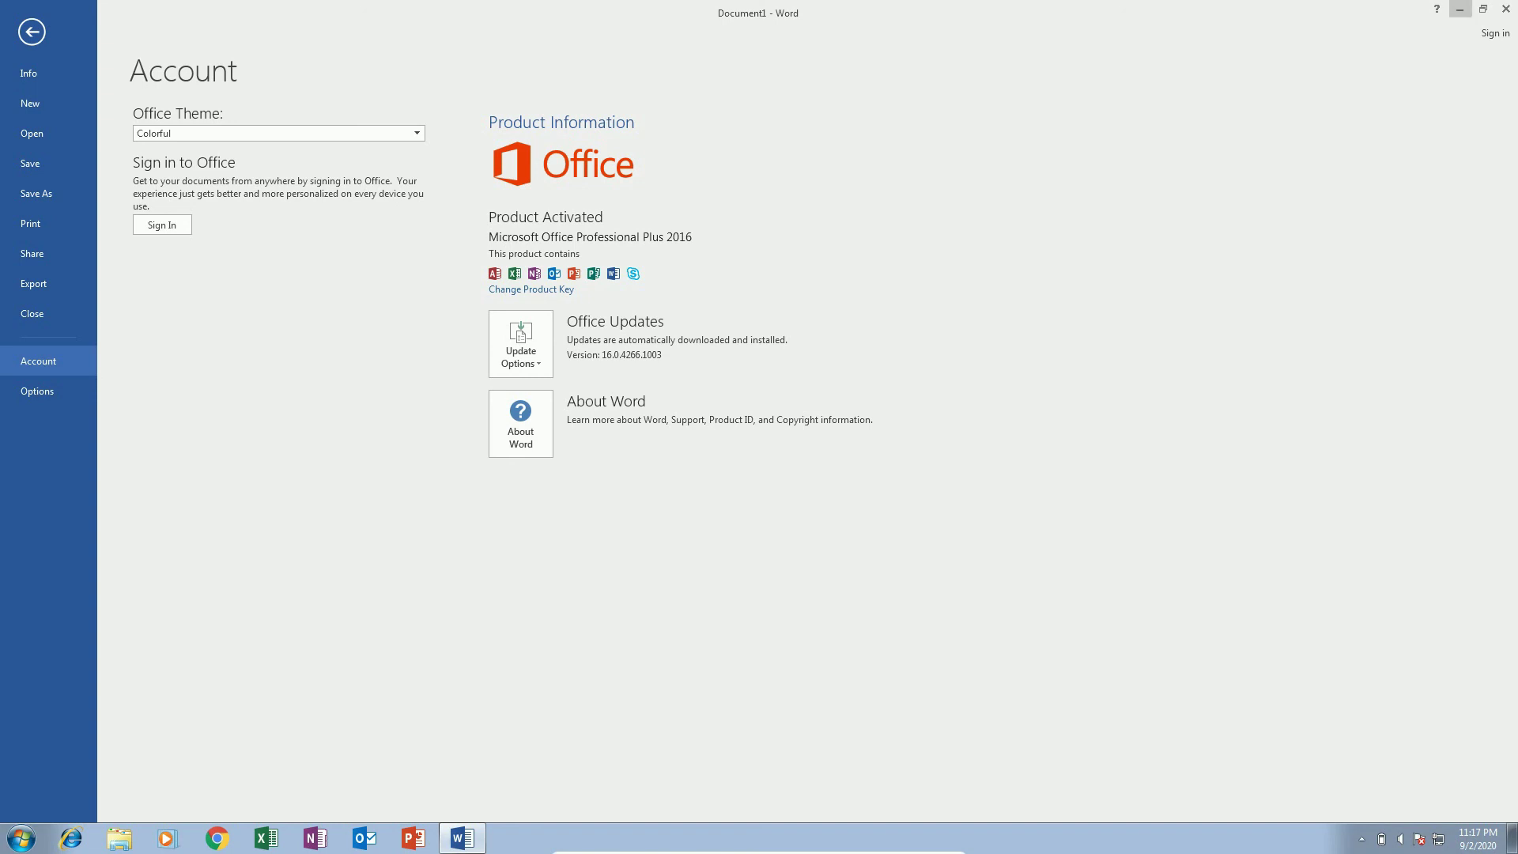
{"action": "left_click", "coordinate": [1505, 9]}
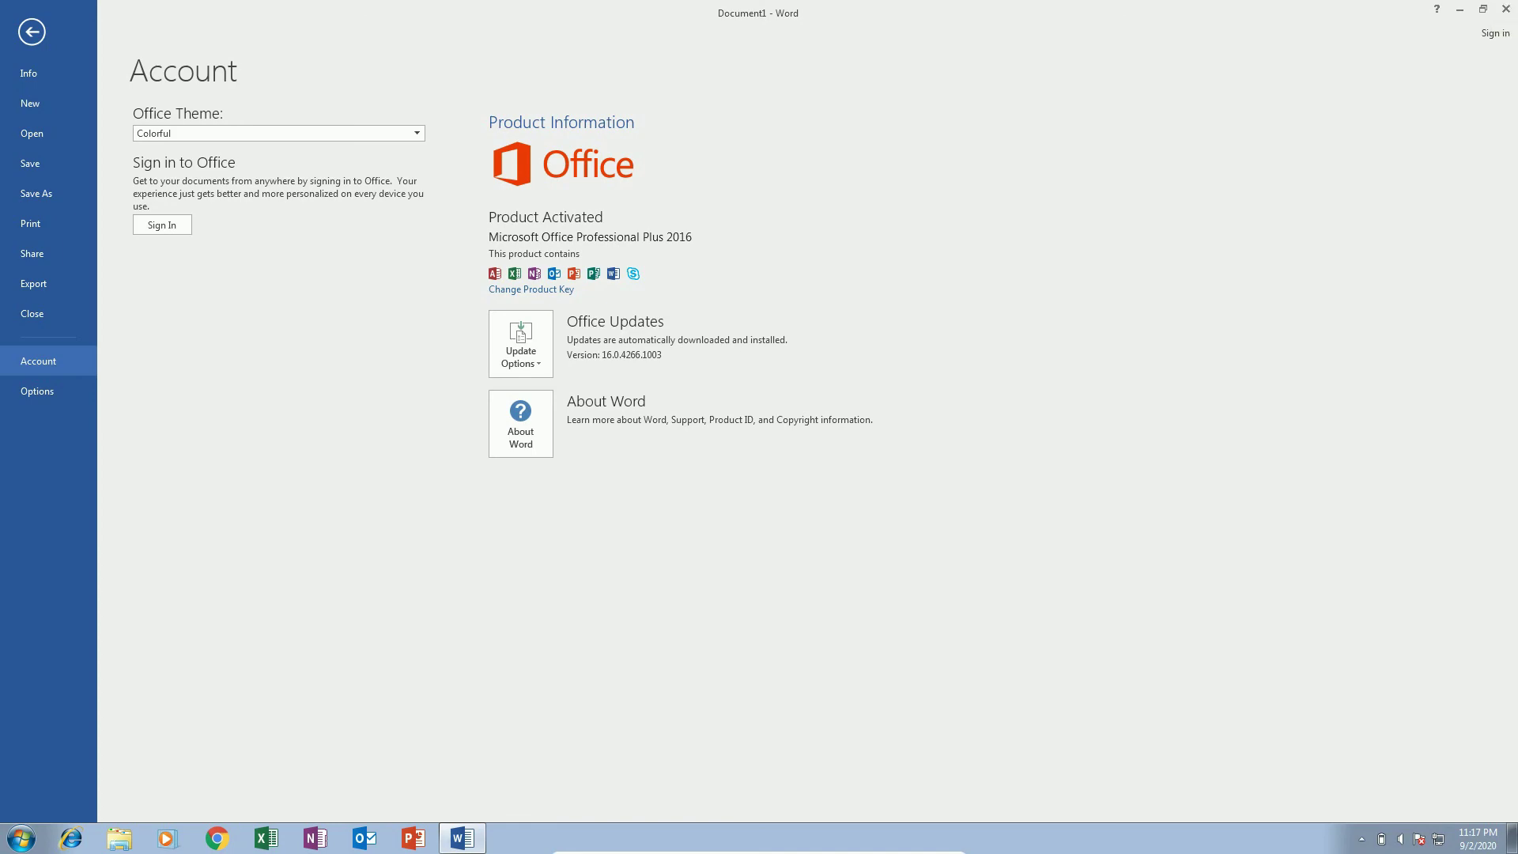